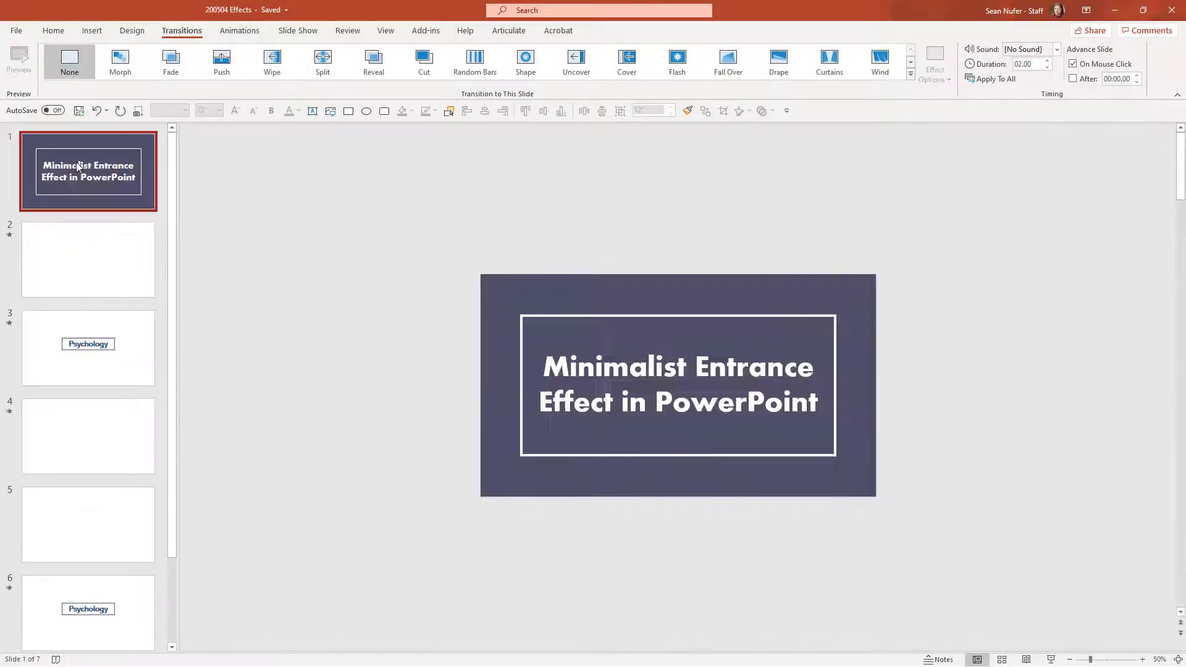
# Delete the title, blank and extra slides, keeping only the Psychology slide.
pyautogui.press('Delete')
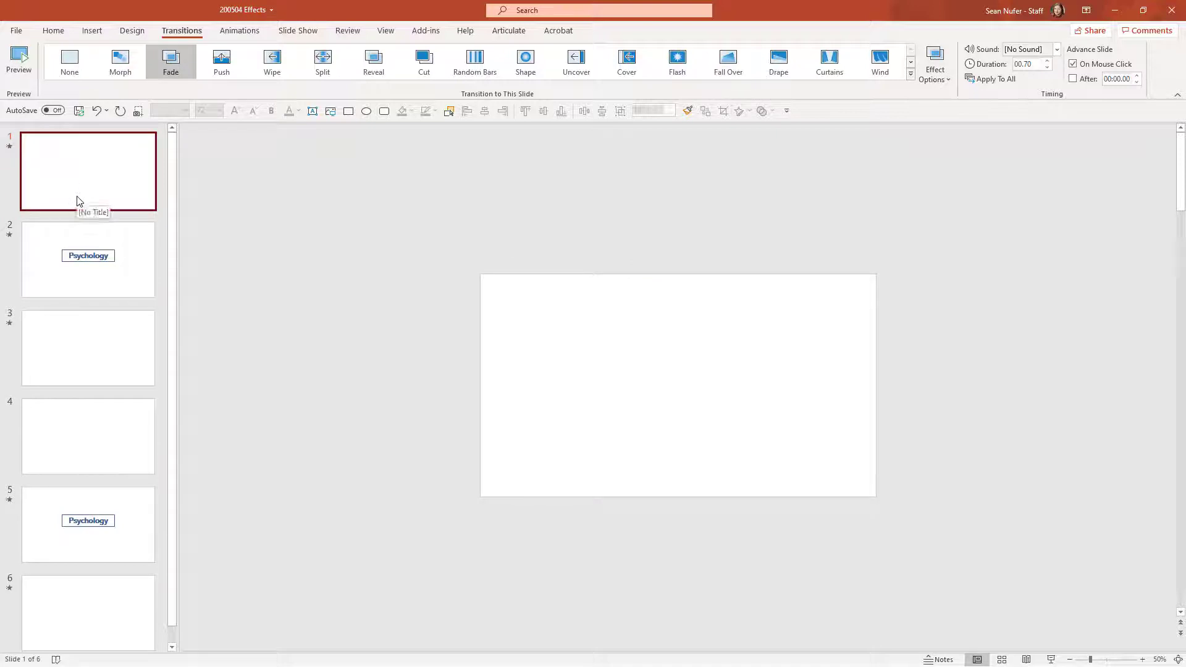
pyautogui.press('Delete')
pyautogui.click(77, 276)
pyautogui.keyDown('shift'); pyautogui.click(93, 521); pyautogui.keyUp('shift')
pyautogui.press('Delete')
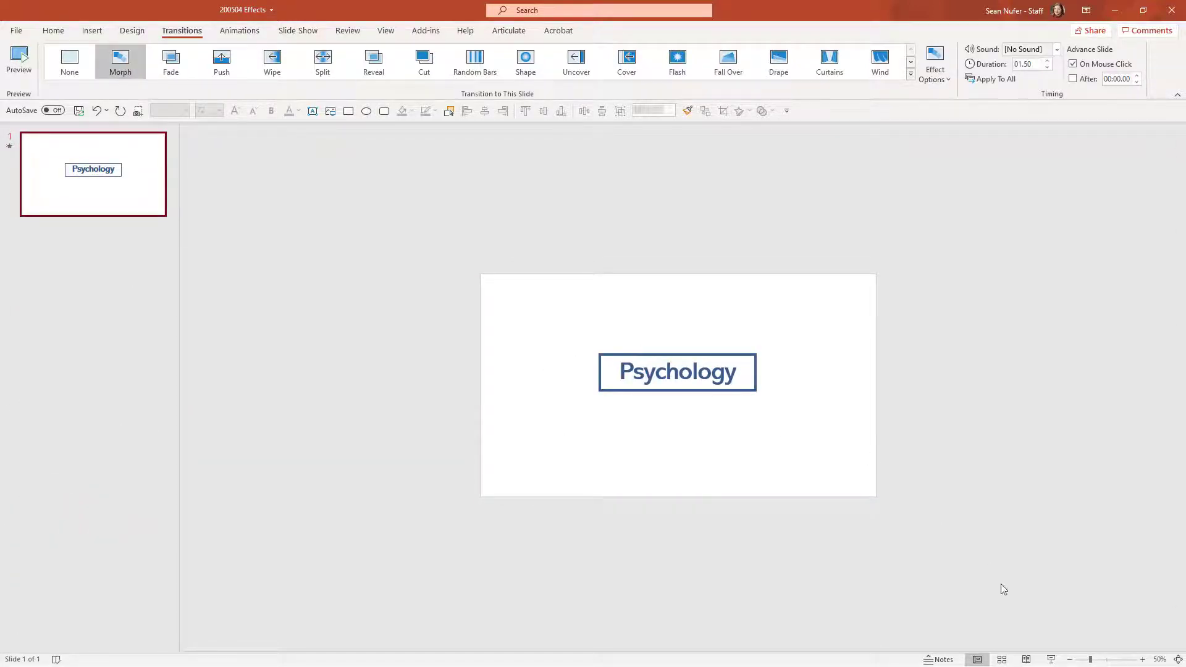
# Fit the slide to the window and select the outlined rectangle around Psychology.
pyautogui.click(1178, 659)
pyautogui.moveTo(554, 360); pyautogui.dragTo(815, 352)
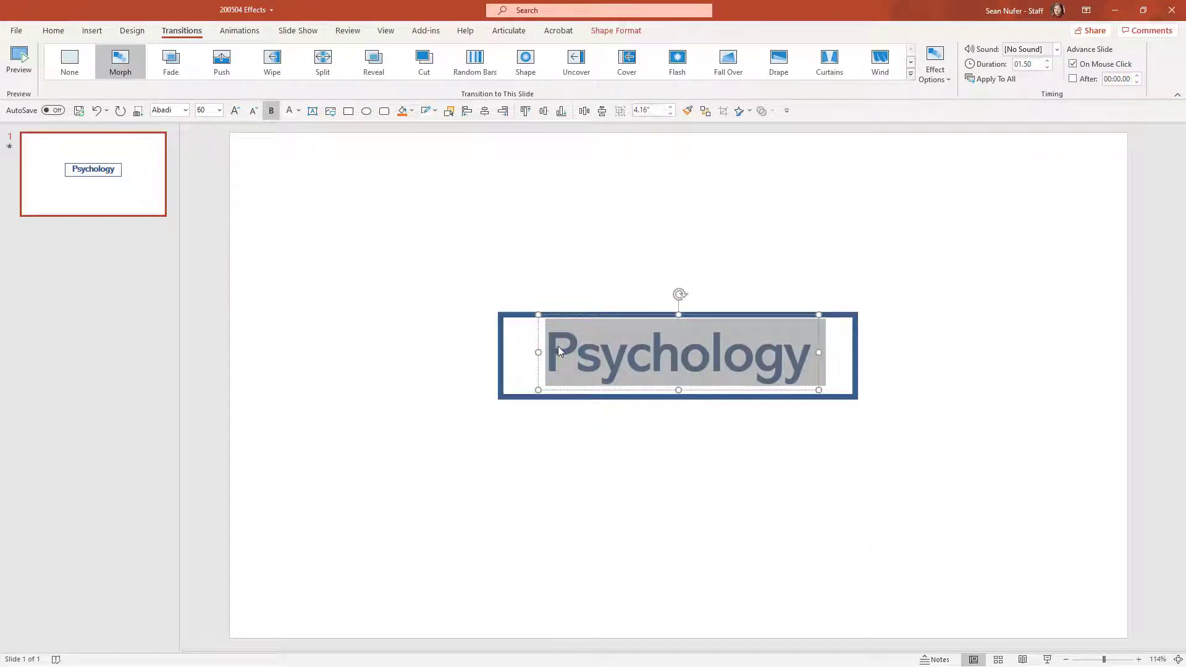
pyautogui.click(510, 316)
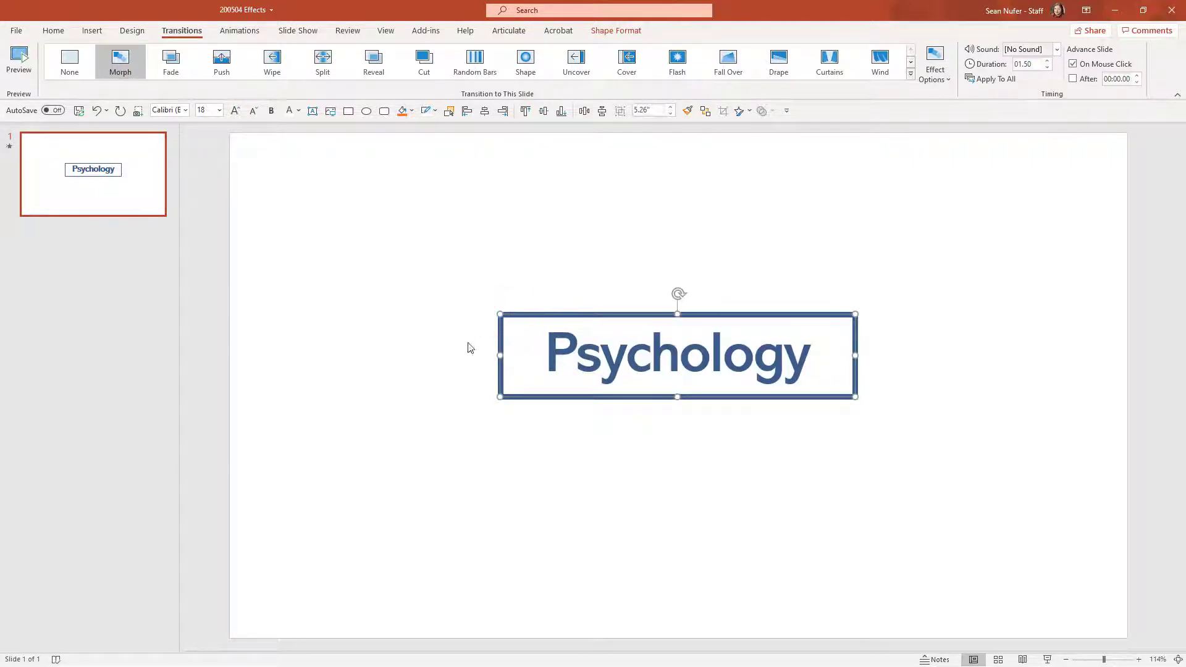
# Duplicate slide 1 twice with Ctrl+D, then select slide 2.
pyautogui.click(87, 166)
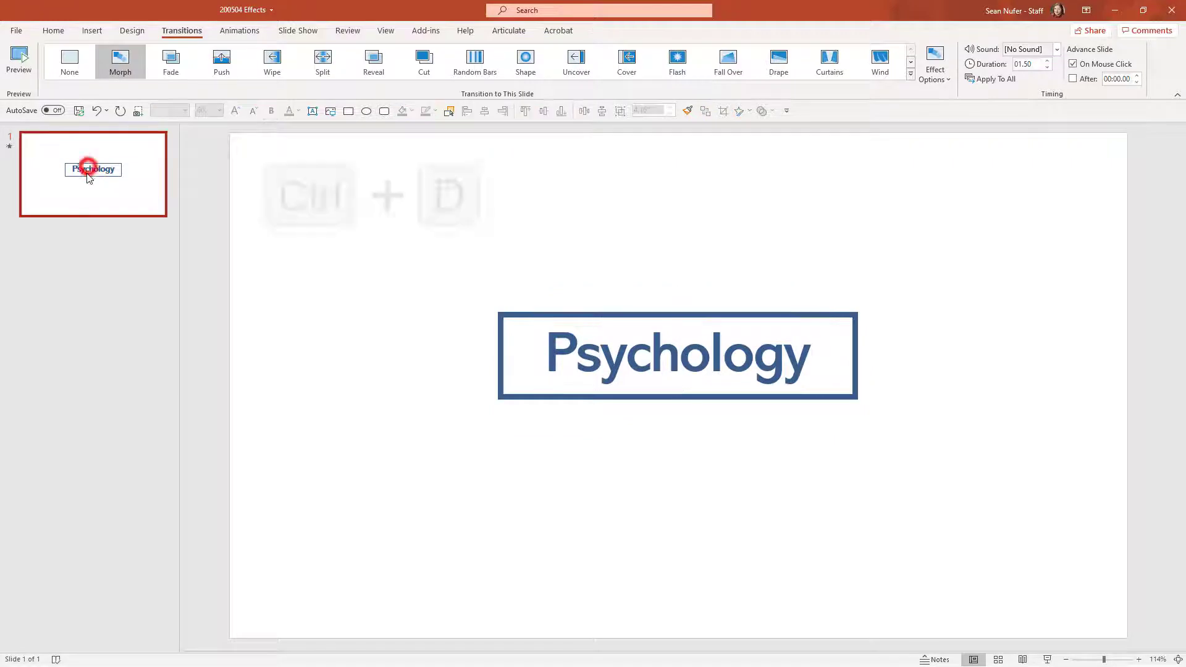
pyautogui.hotkey('ctrl', 'd')
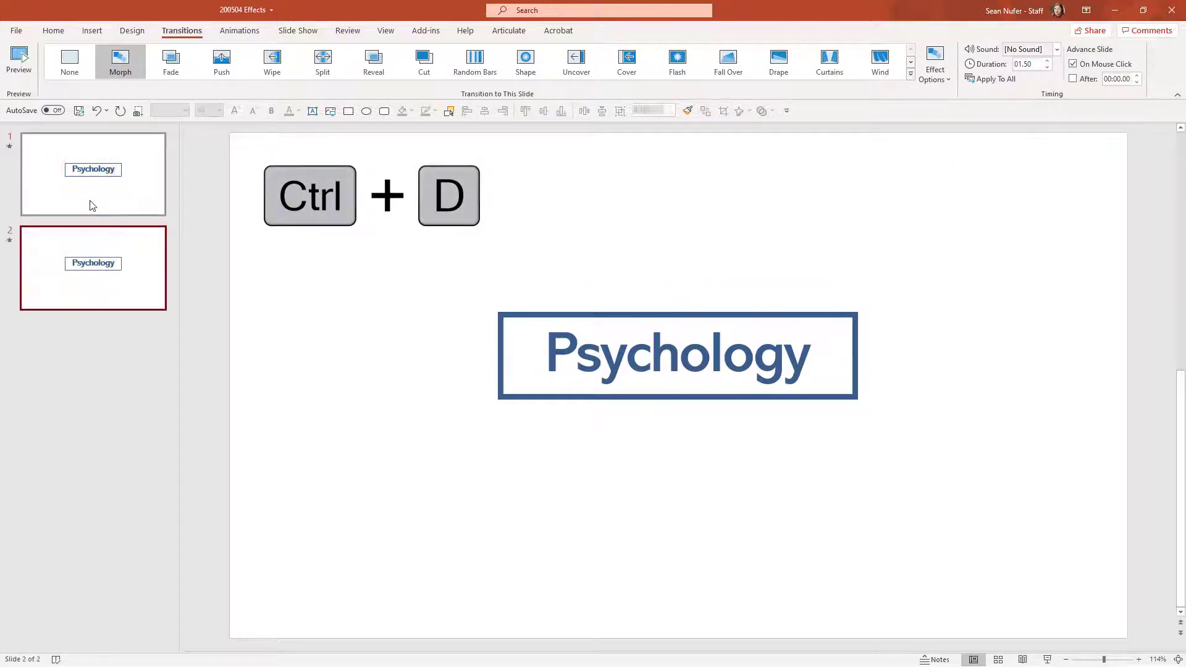
pyautogui.hotkey('ctrl', 'd')
pyautogui.click(56, 260)
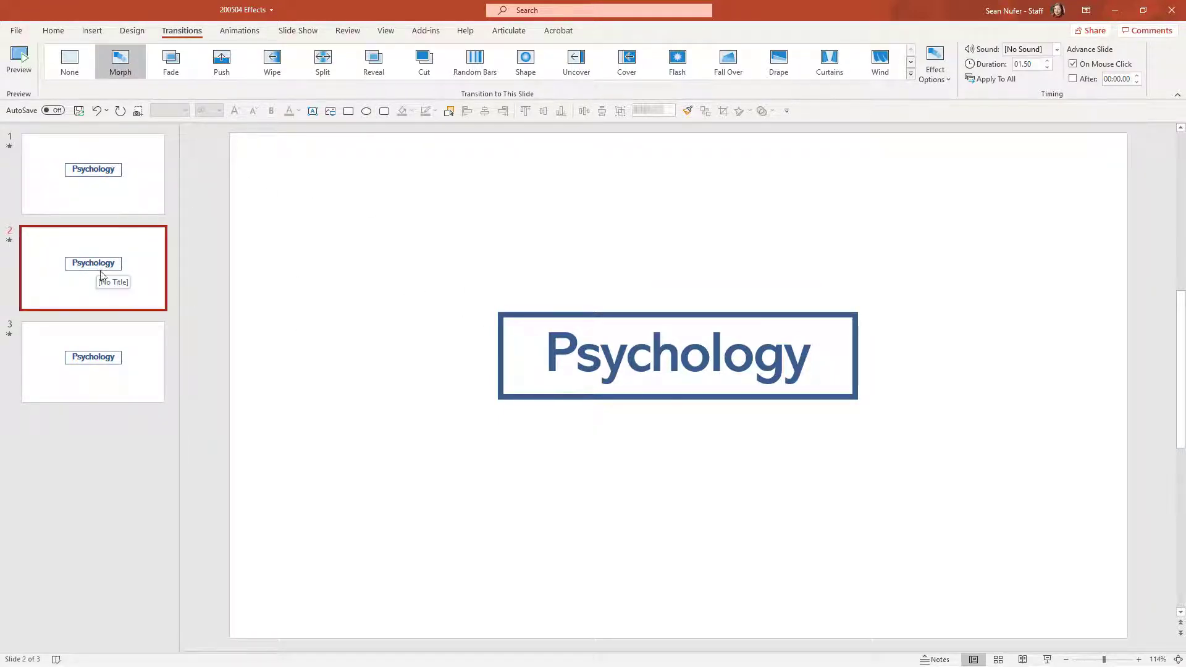
# Set the Psychology text colour to white on slides 1 and 3.
pyautogui.click(93, 166)
pyautogui.click(646, 359)
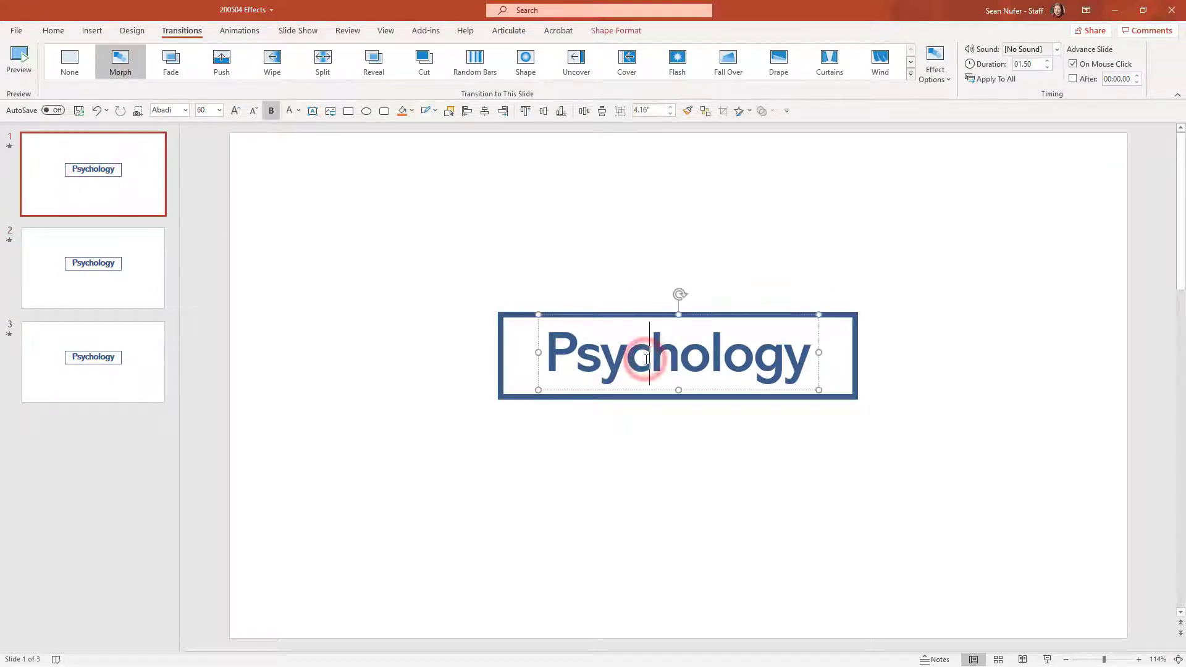
pyautogui.click(53, 31)
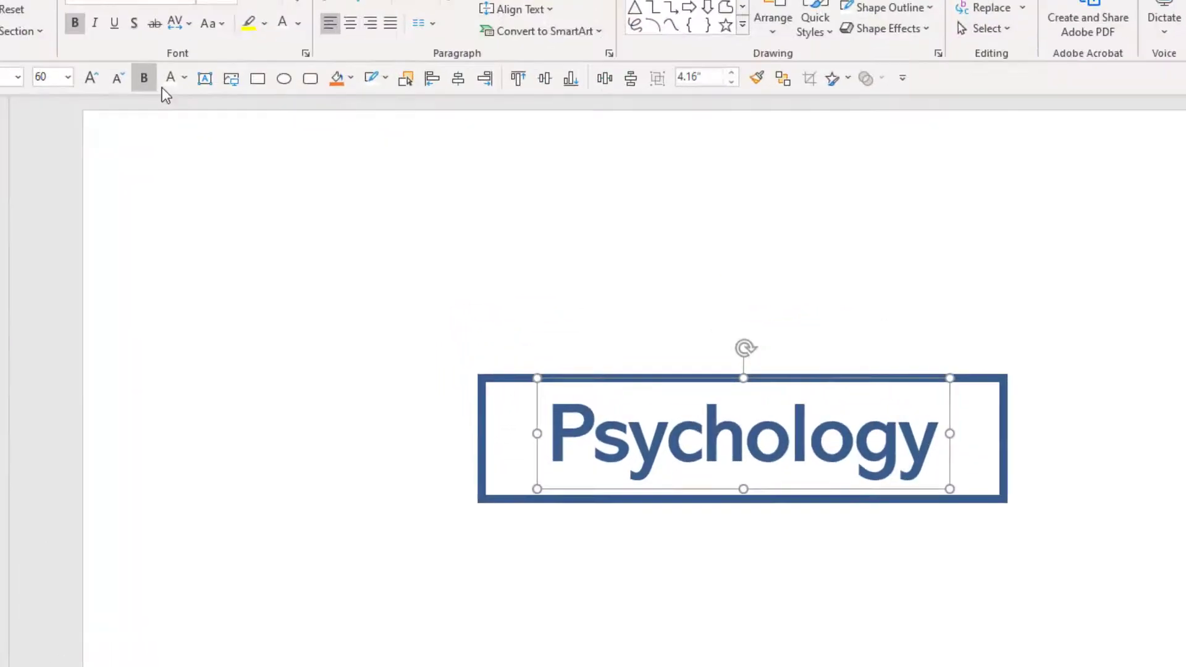
pyautogui.click(145, 73)
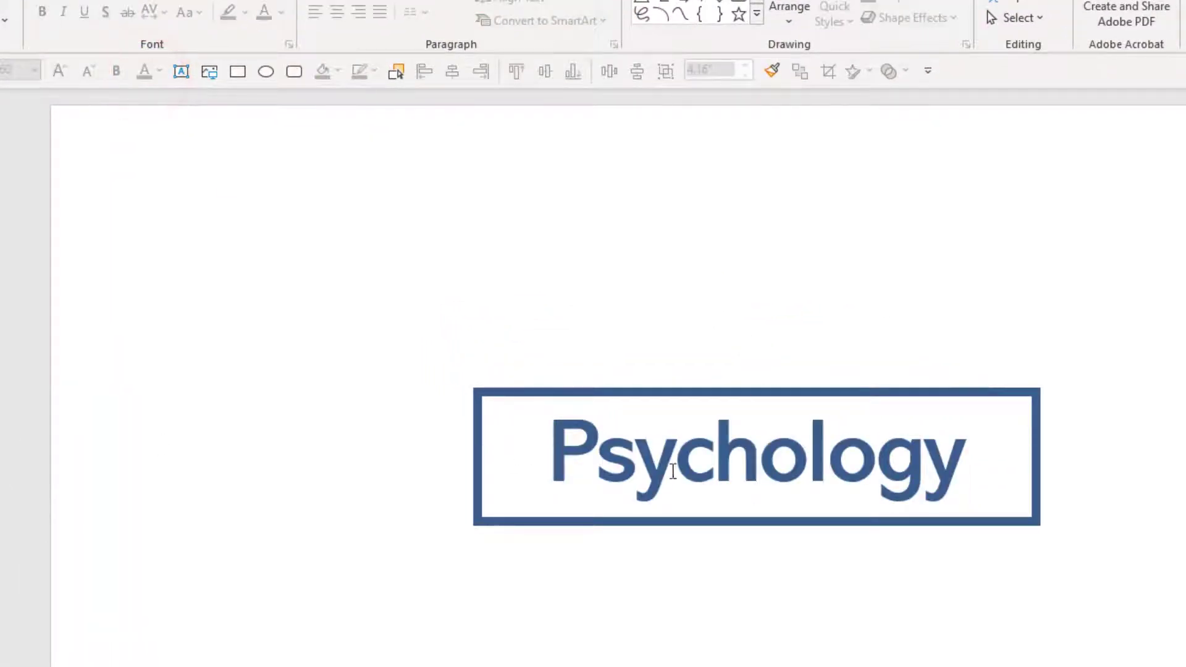
pyautogui.click(673, 470)
pyautogui.press('Escape')
pyautogui.click(263, 14)
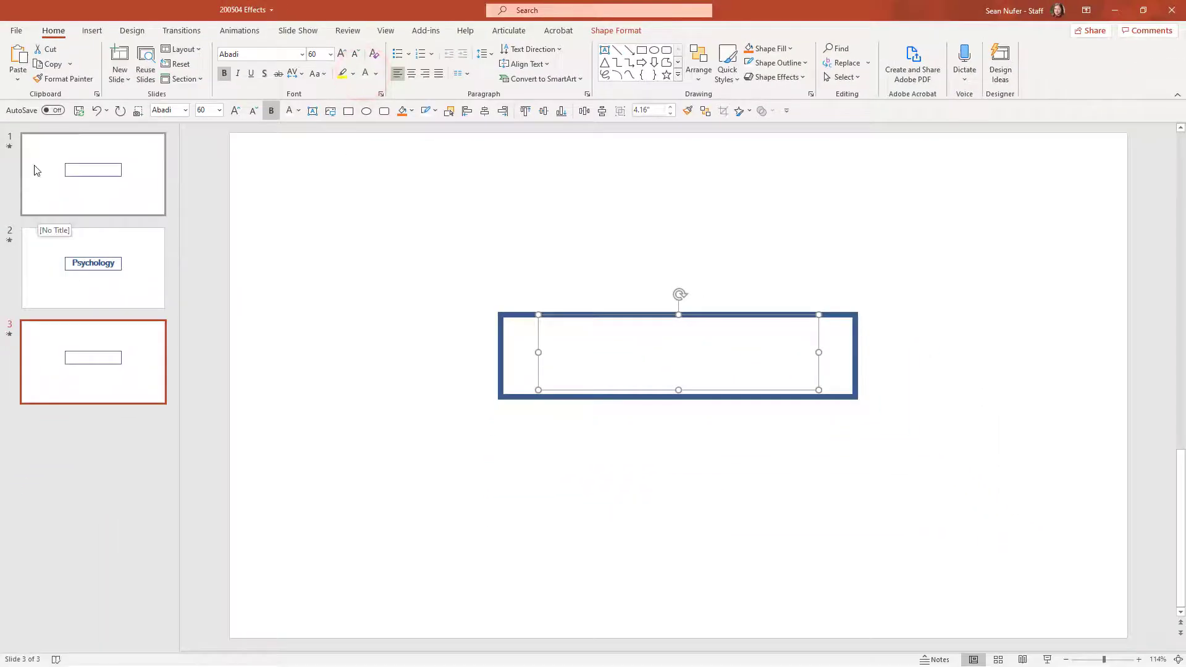
# Set slide 1's transition to None and verify slides 2 and 3 keep Morph.
pyautogui.click(36, 171)
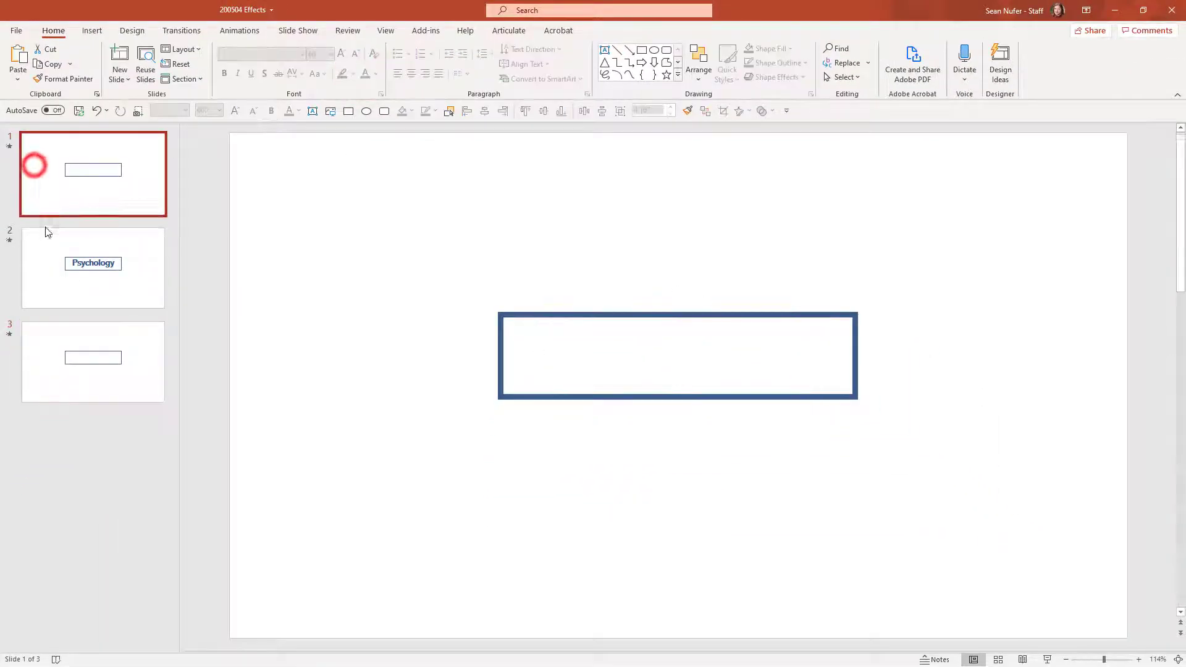
pyautogui.click(182, 30)
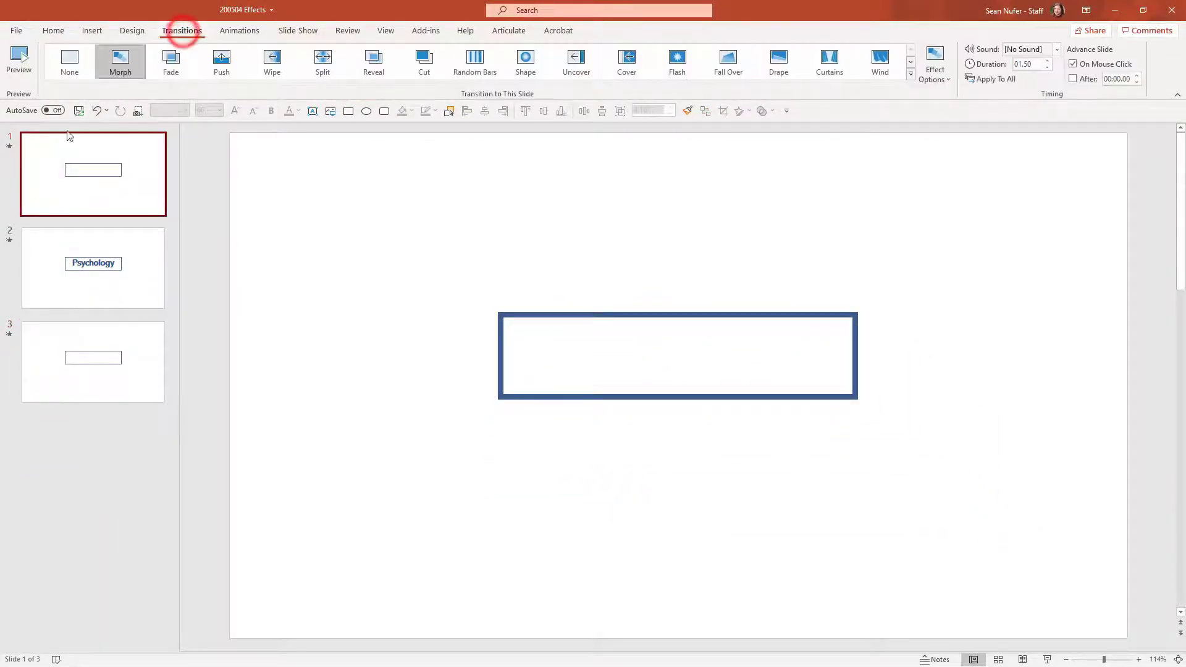
pyautogui.click(71, 63)
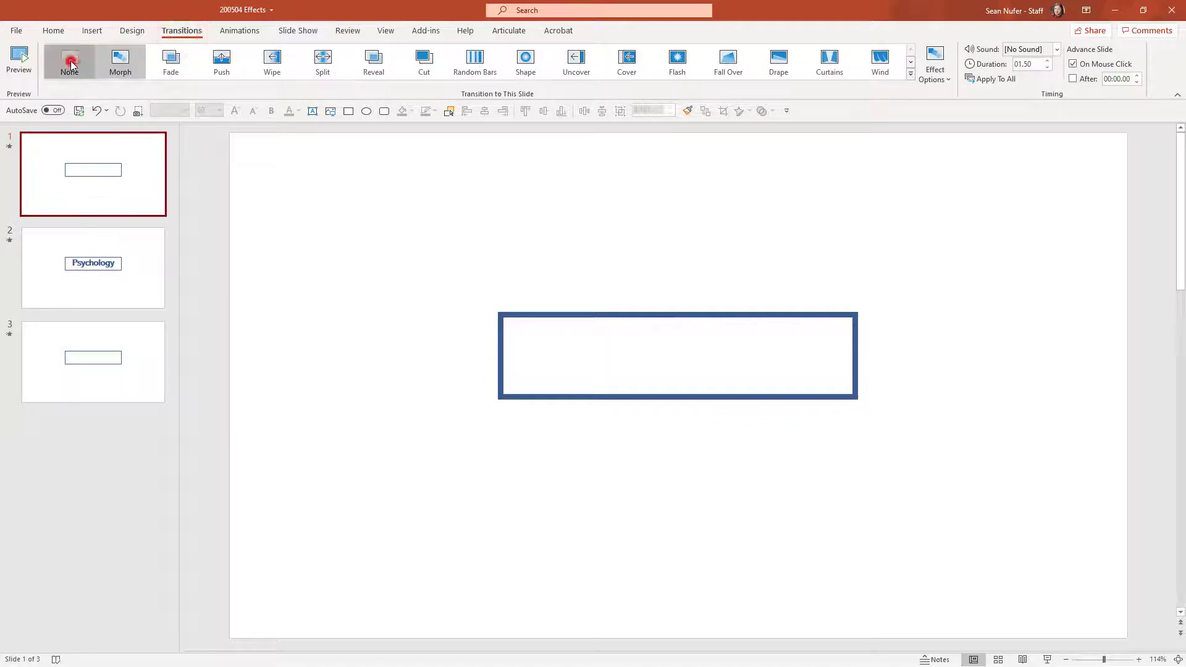
pyautogui.click(62, 266)
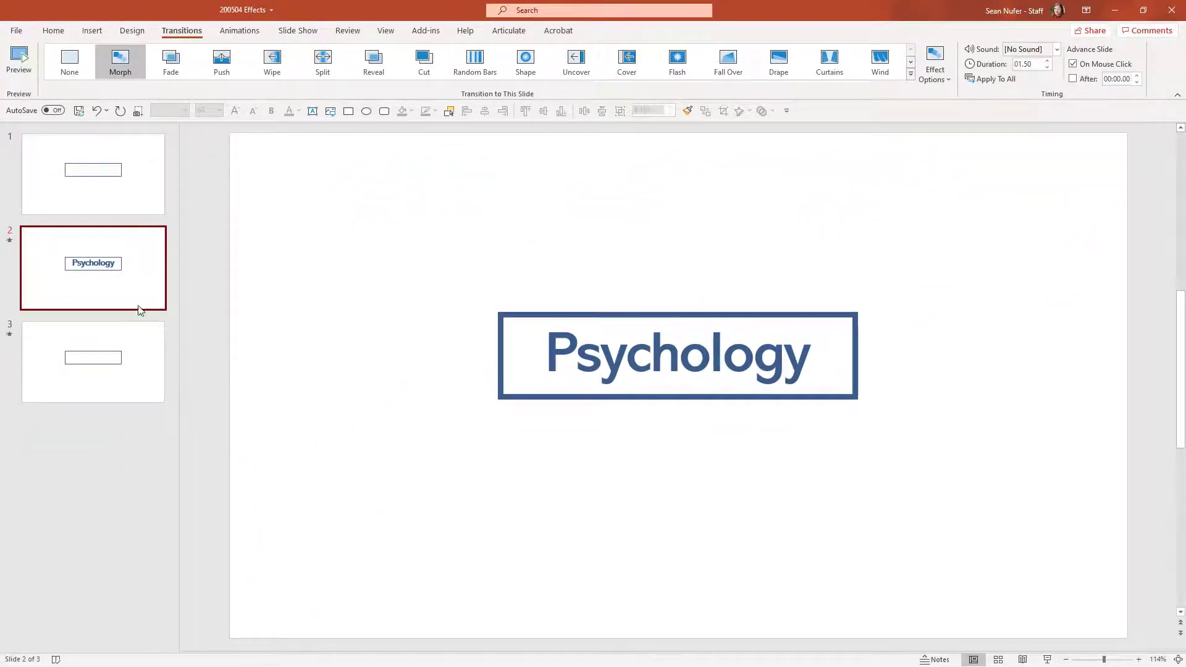
pyautogui.click(90, 358)
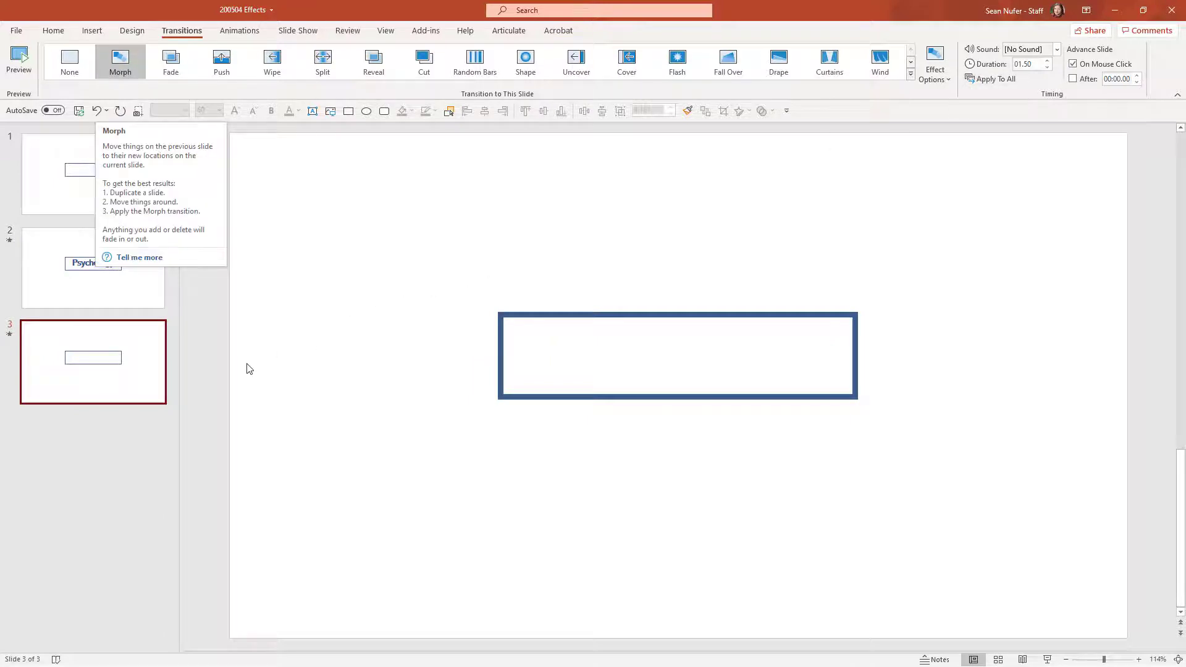
# Select slide 3's hidden white text in the box, then compare slide 2's Psychology word.
pyautogui.click(130, 448)
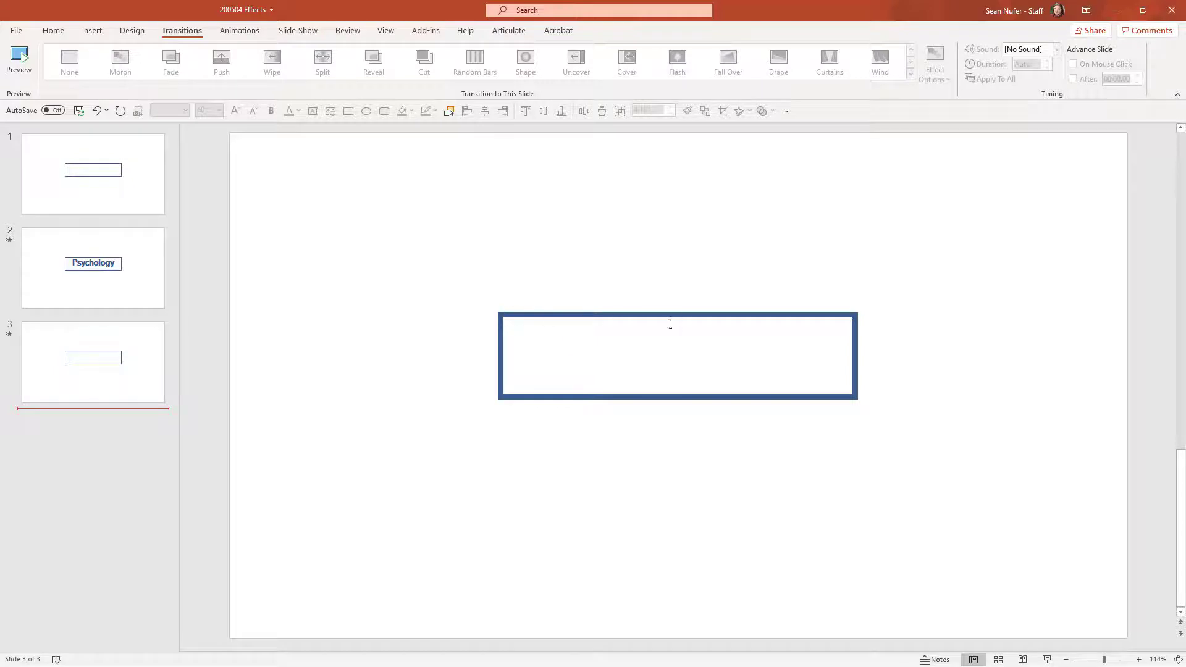
pyautogui.click(598, 353)
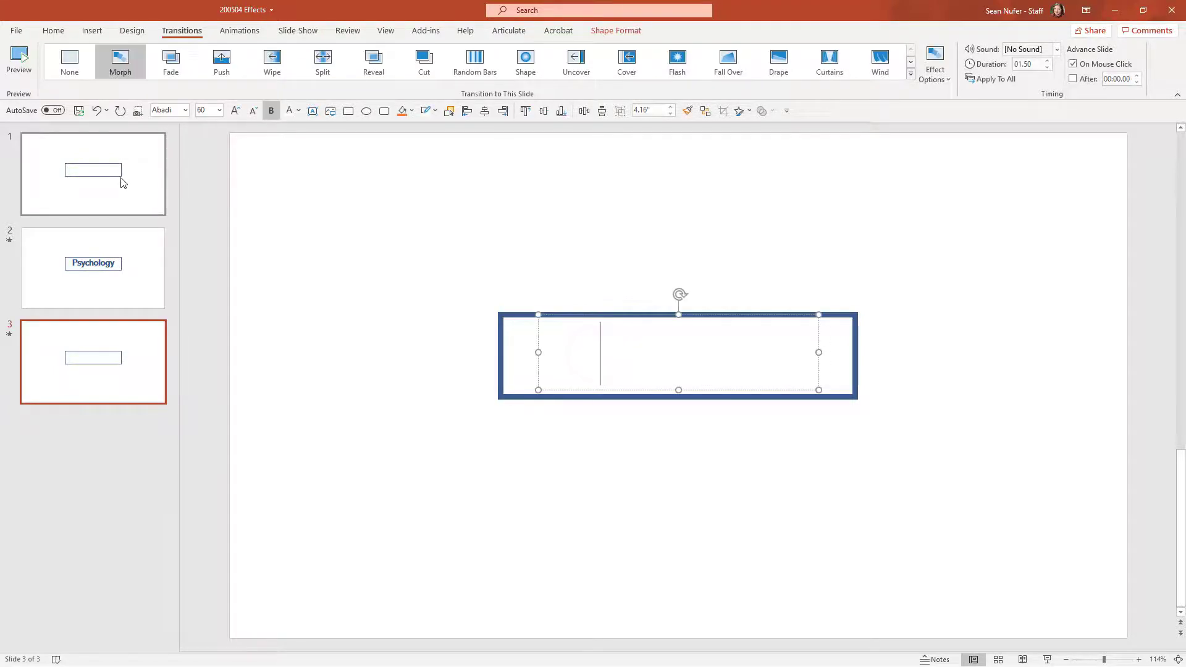
pyautogui.moveTo(578, 354); pyautogui.dragTo(785, 365)
pyautogui.click(106, 270)
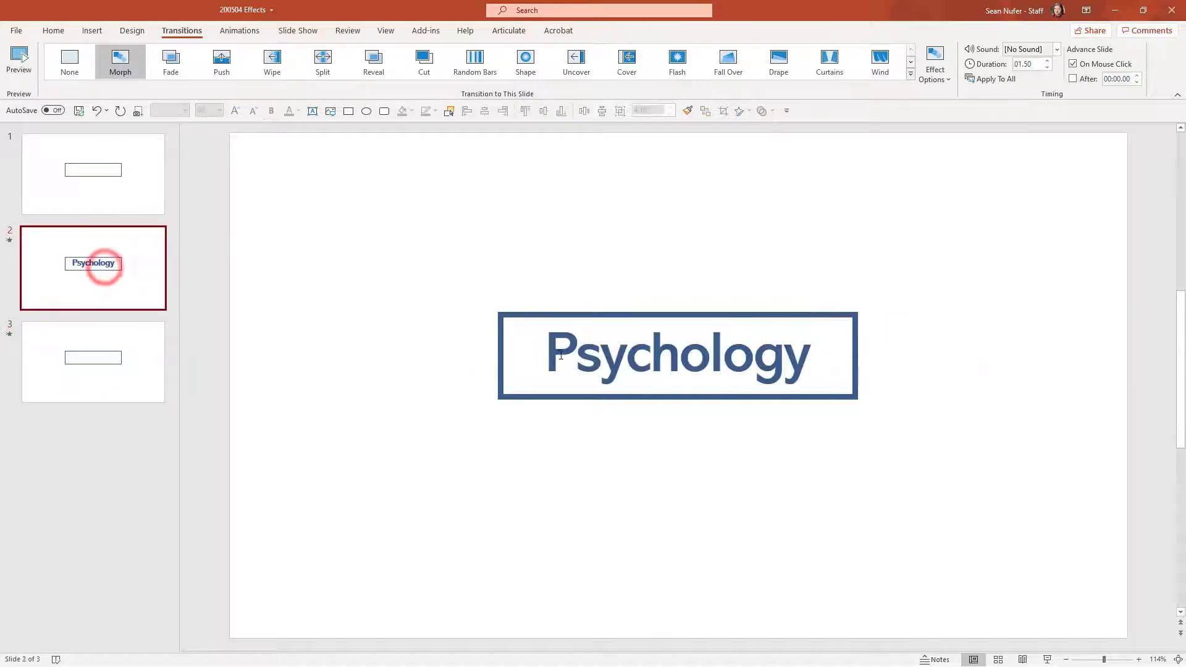
pyautogui.doubleClick(554, 351)
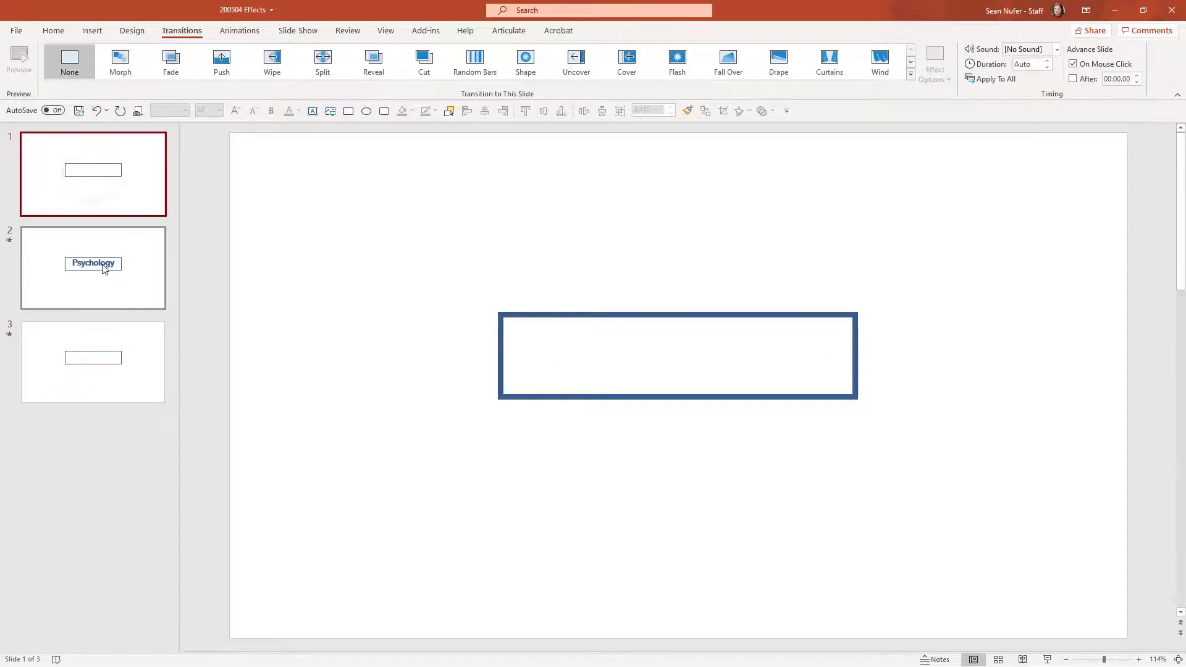
# Select slide 1's outlined rectangle to shrink it to about 0.28 inches.
pyautogui.click(103, 267)
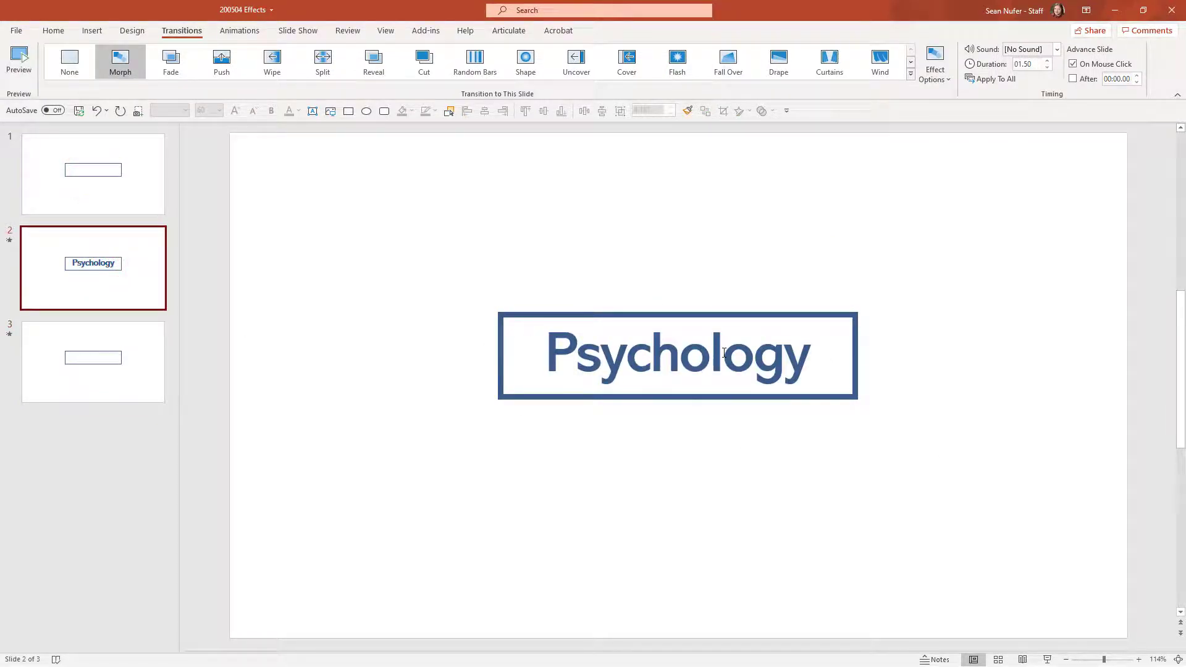
pyautogui.press('Up')
pyautogui.click(657, 315)
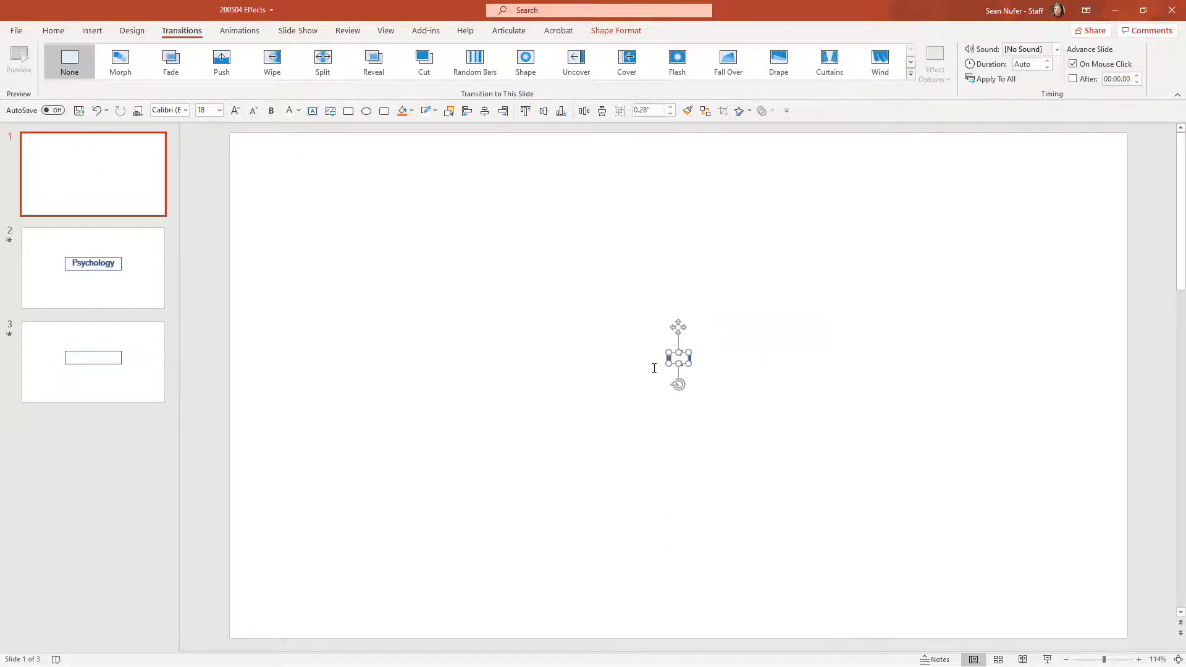
# Show the Selection Pane and pick TextBox 2, then Rectangle 1.
pyautogui.click(713, 480)
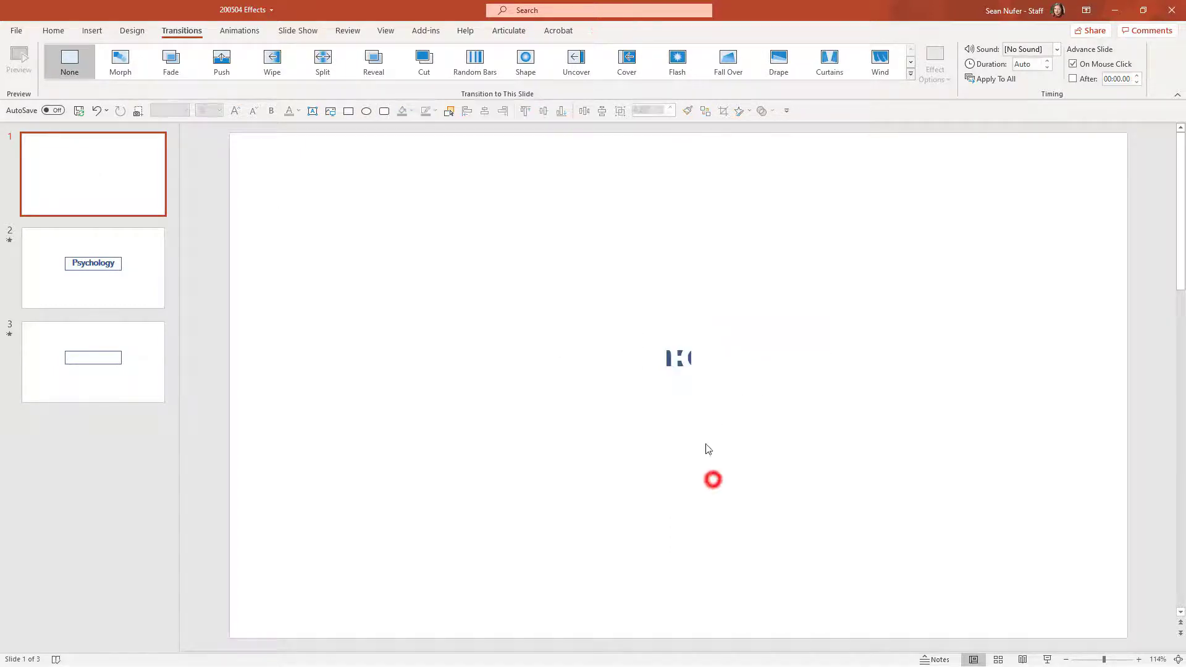
pyautogui.click(53, 30)
pyautogui.click(843, 77)
pyautogui.click(851, 111)
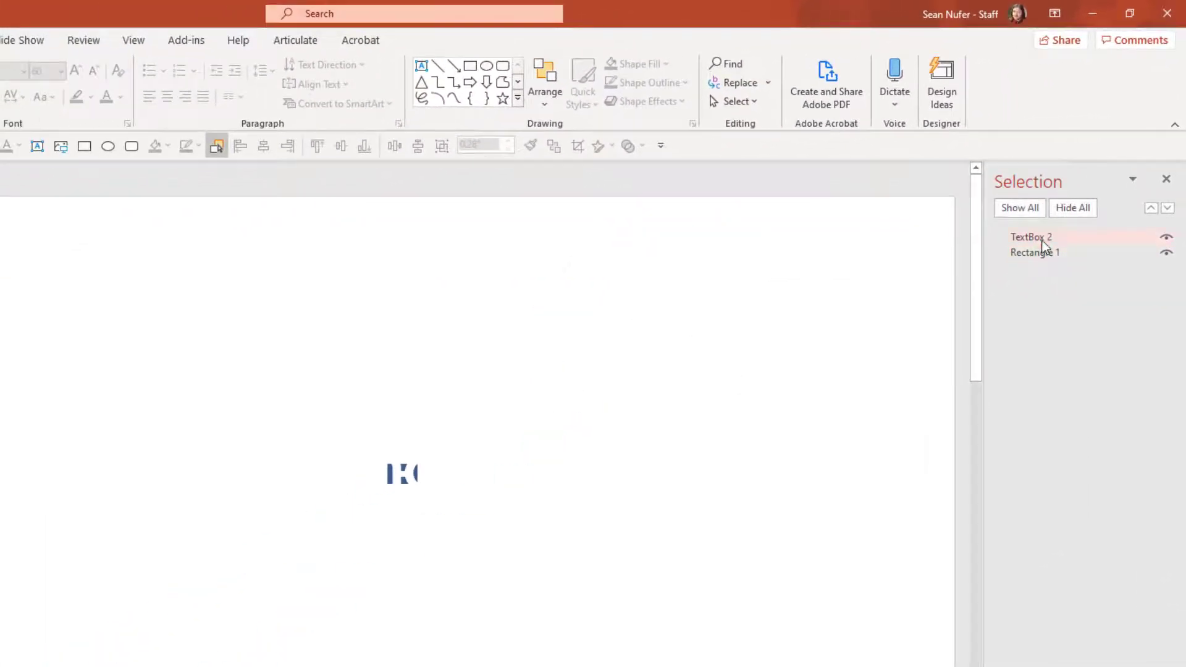
pyautogui.click(1042, 241)
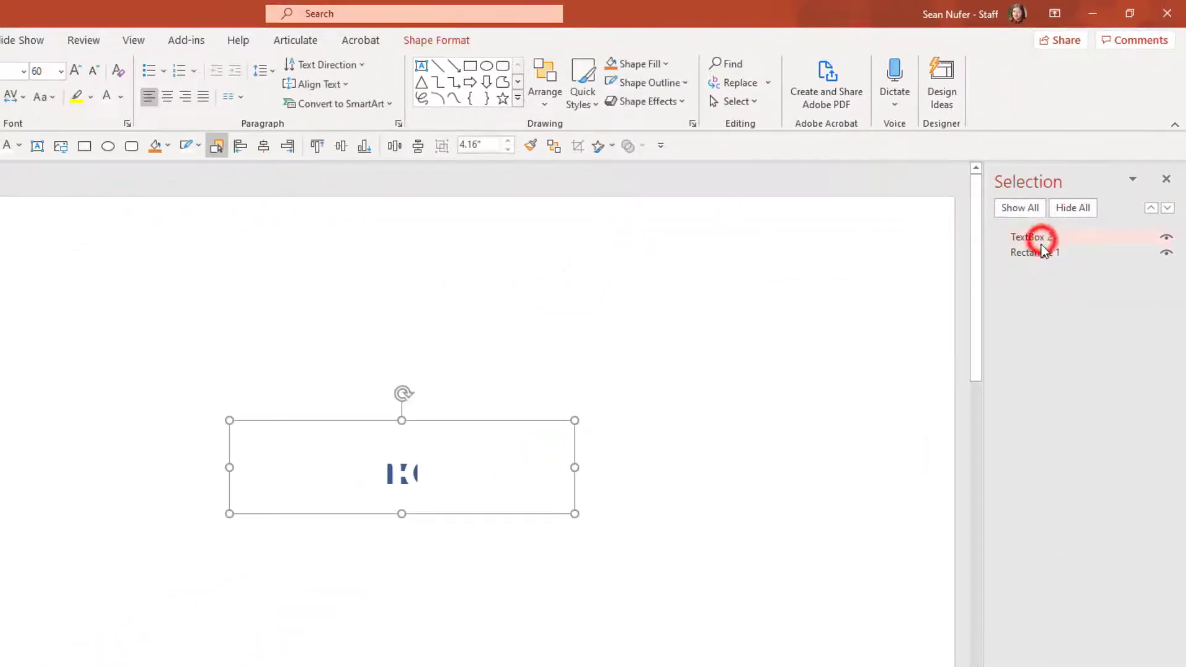
pyautogui.click(1041, 256)
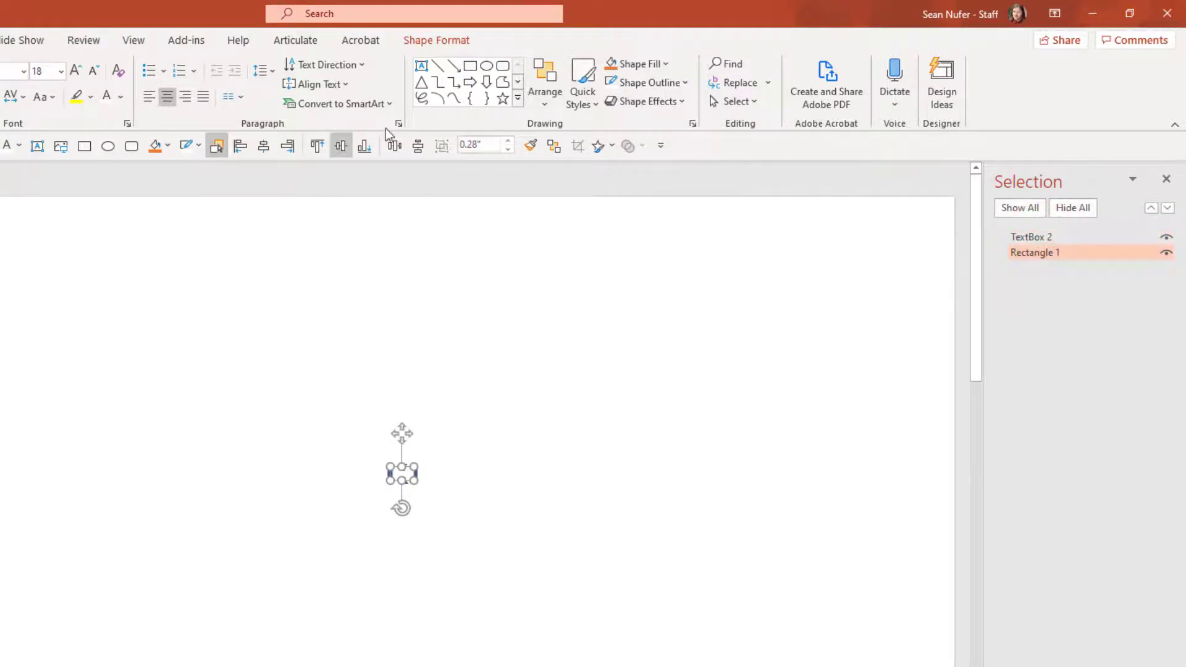
# Give slide 1's tiny rectangle a white outline, then go to slide 3.
pyautogui.click(424, 42)
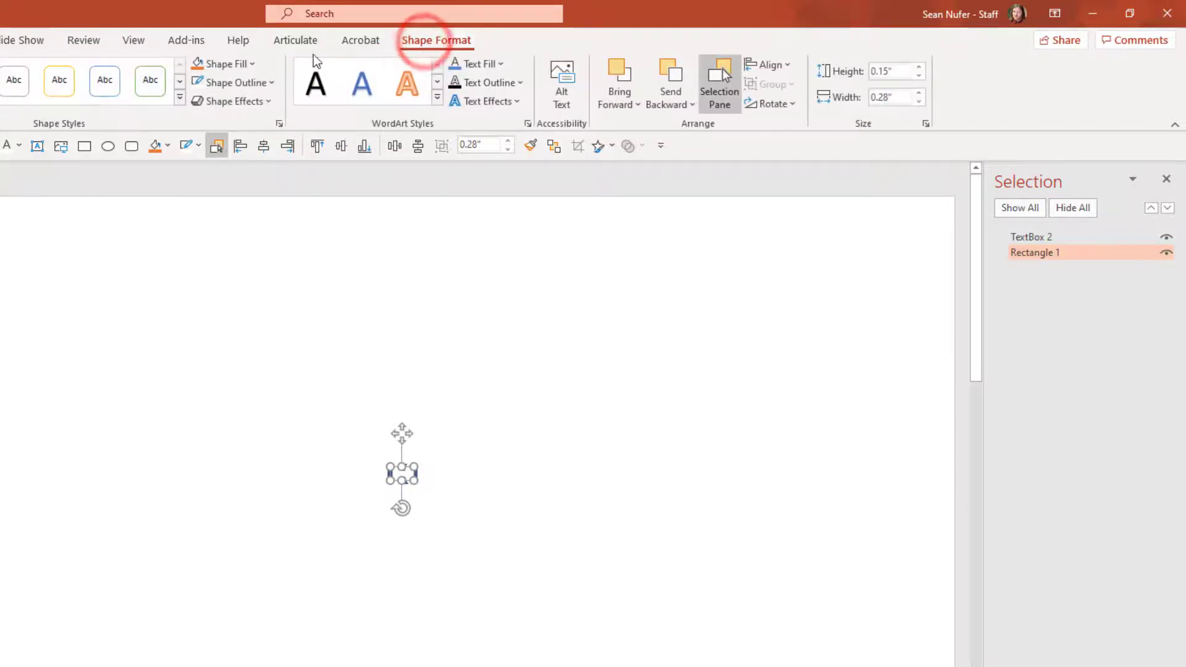
pyautogui.click(237, 65)
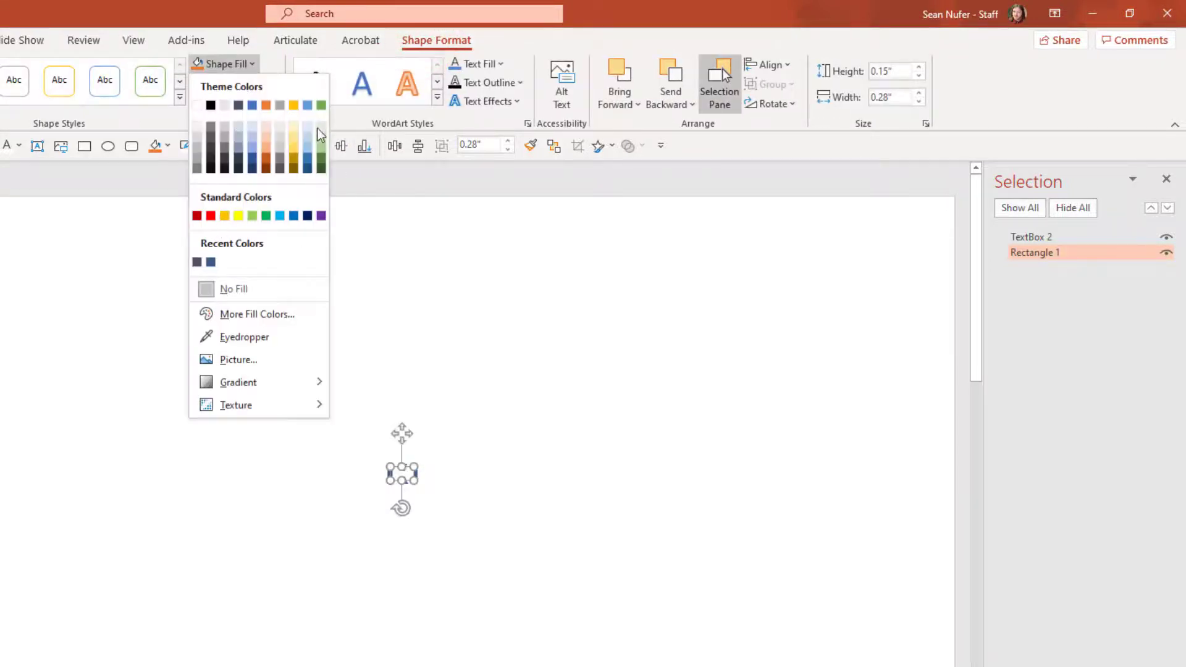
pyautogui.click(264, 82)
pyautogui.click(268, 81)
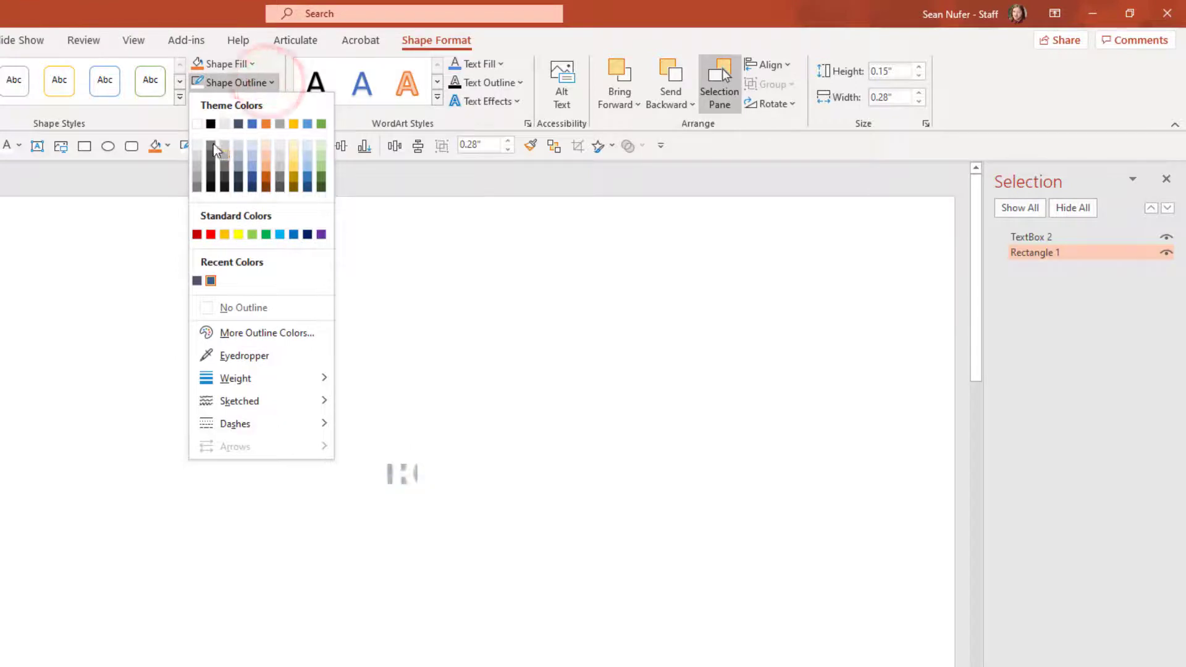
pyautogui.click(198, 124)
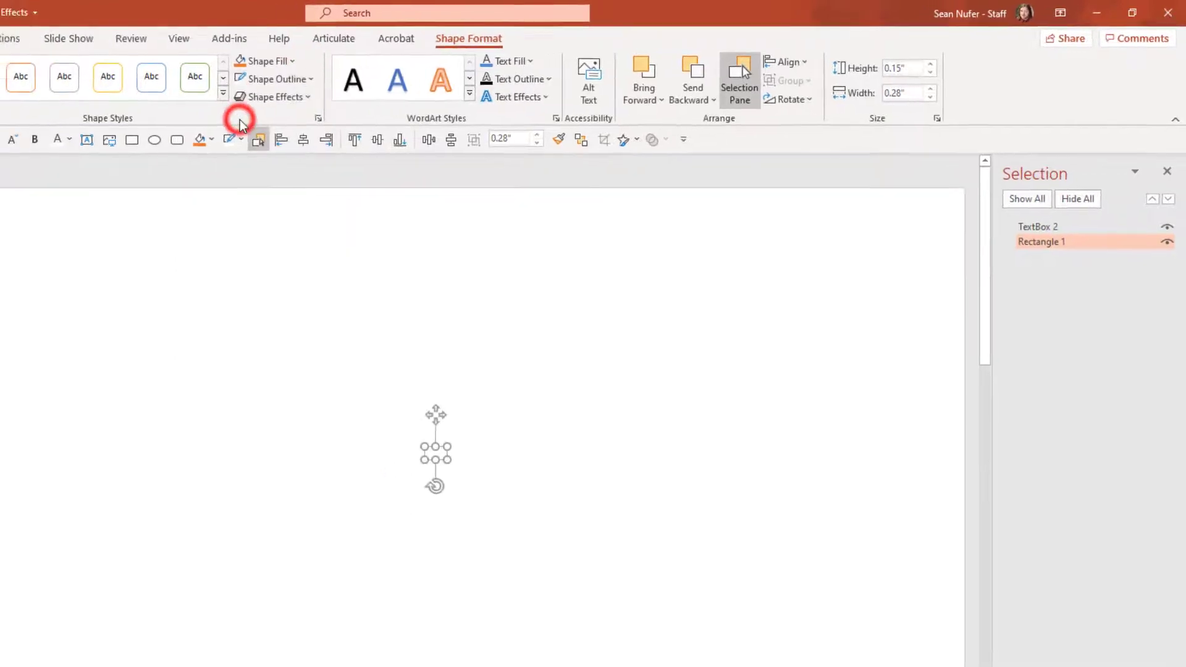
pyautogui.click(97, 325)
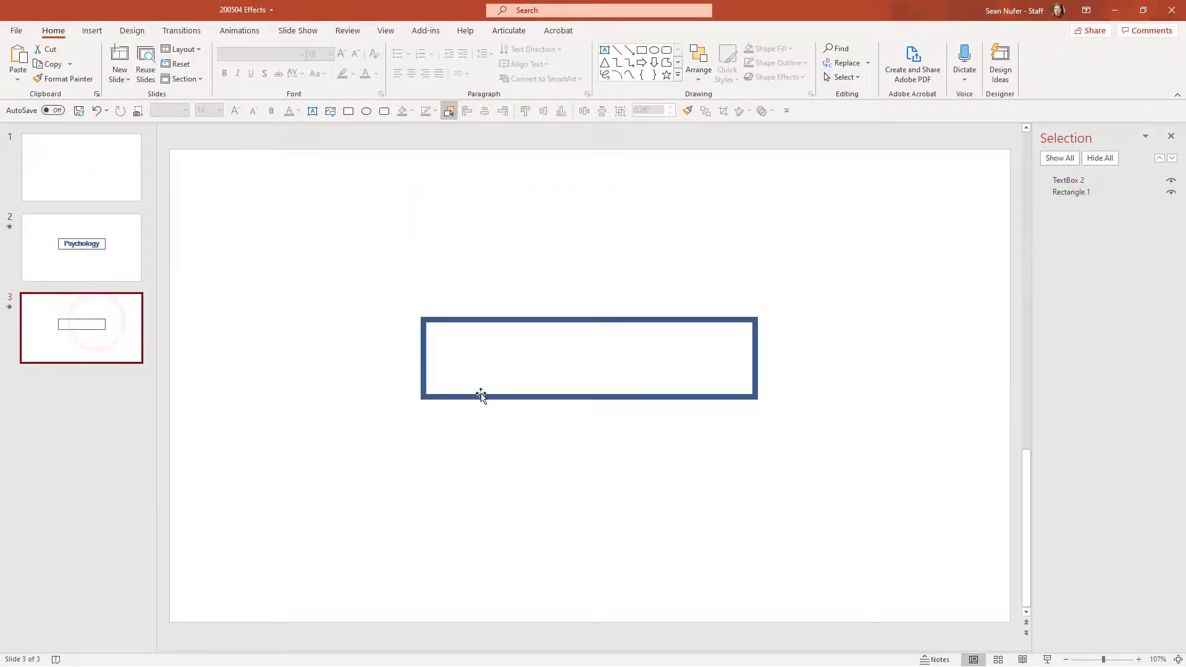
# Select slide 3's blue rectangle itself, ready to stretch it over the slide.
pyautogui.click(567, 360)
pyautogui.click(424, 321)
pyautogui.scroll(-3, 511, 348)
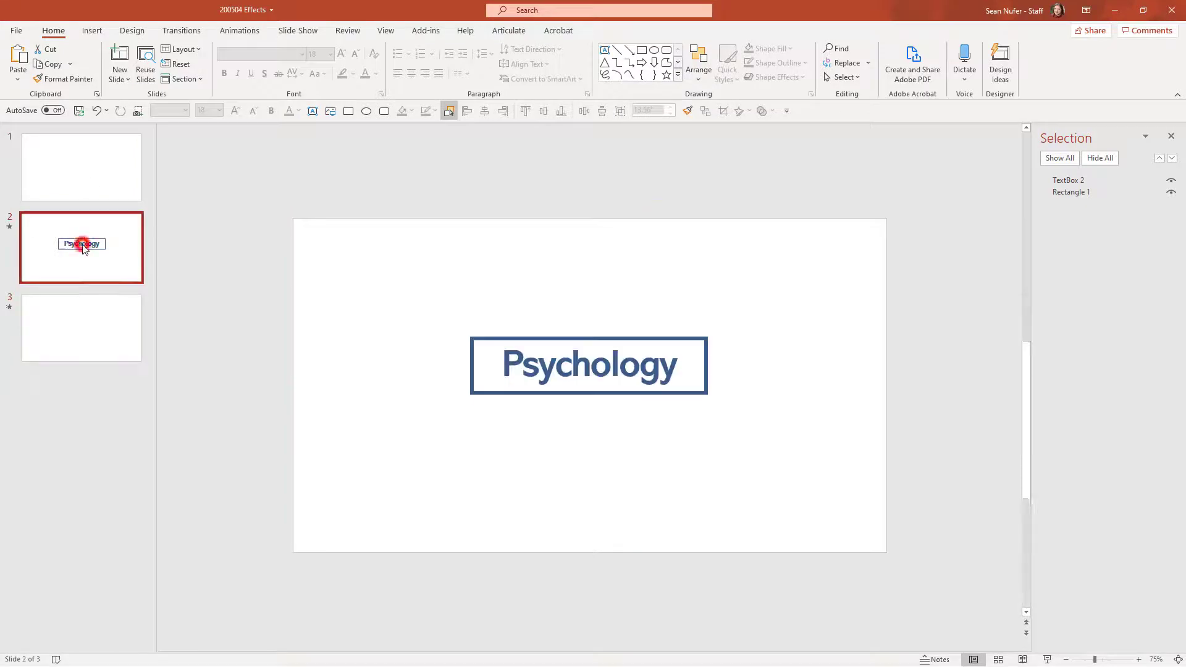
# Duplicate the Psychology slide, move the copy after slide 3, and duplicate it again.
pyautogui.hotkey('ctrl', 'd')
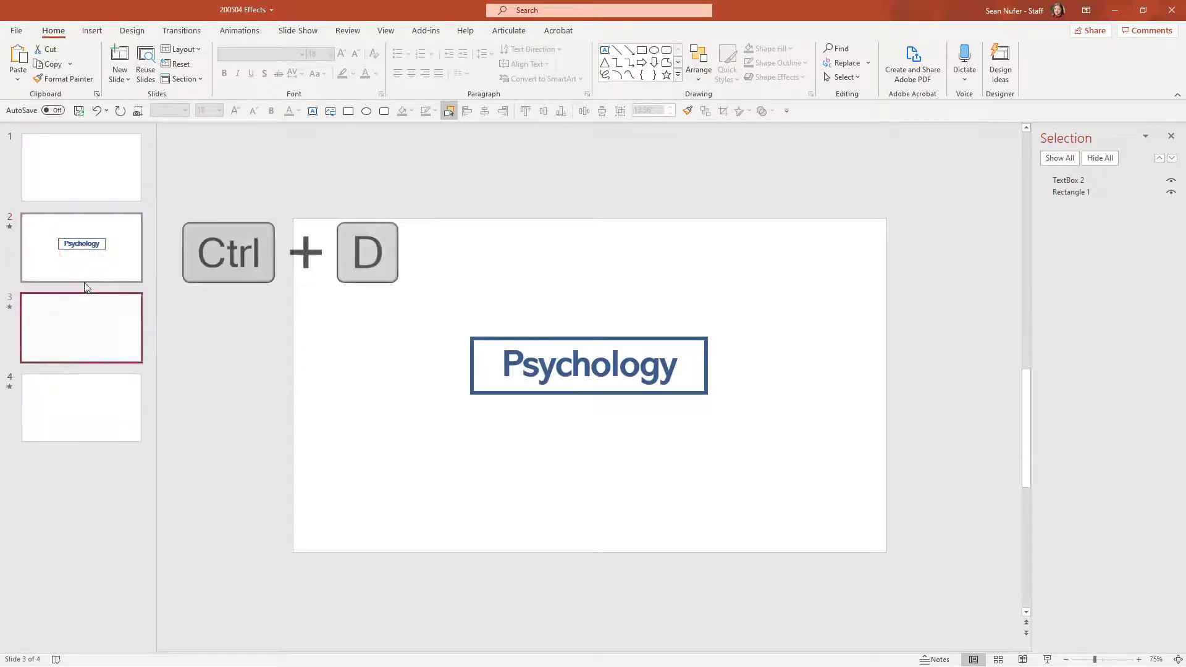
pyautogui.moveTo(71, 312); pyautogui.dragTo(108, 435)
pyautogui.hotkey('ctrl', 'd')
pyautogui.hotkey('ctrl', 'd')
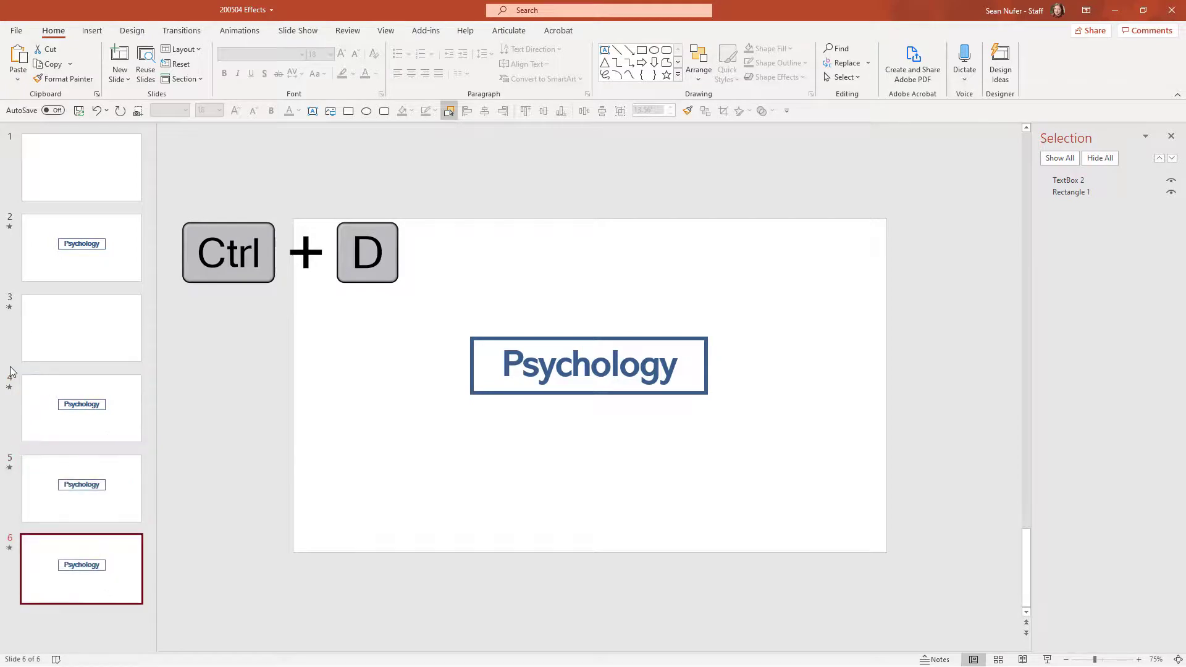
# On slide 4, move the Psychology text above the slide and make it white.
pyautogui.click(87, 411)
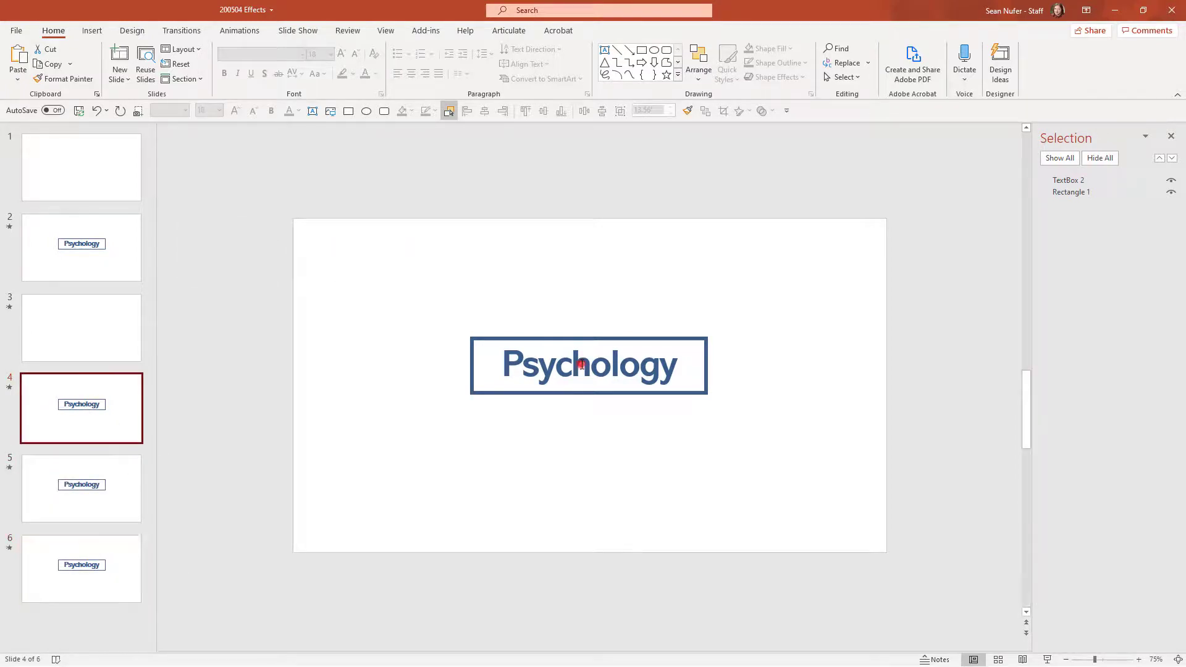
pyautogui.click(577, 364)
pyautogui.moveTo(609, 341); pyautogui.dragTo(594, 146)
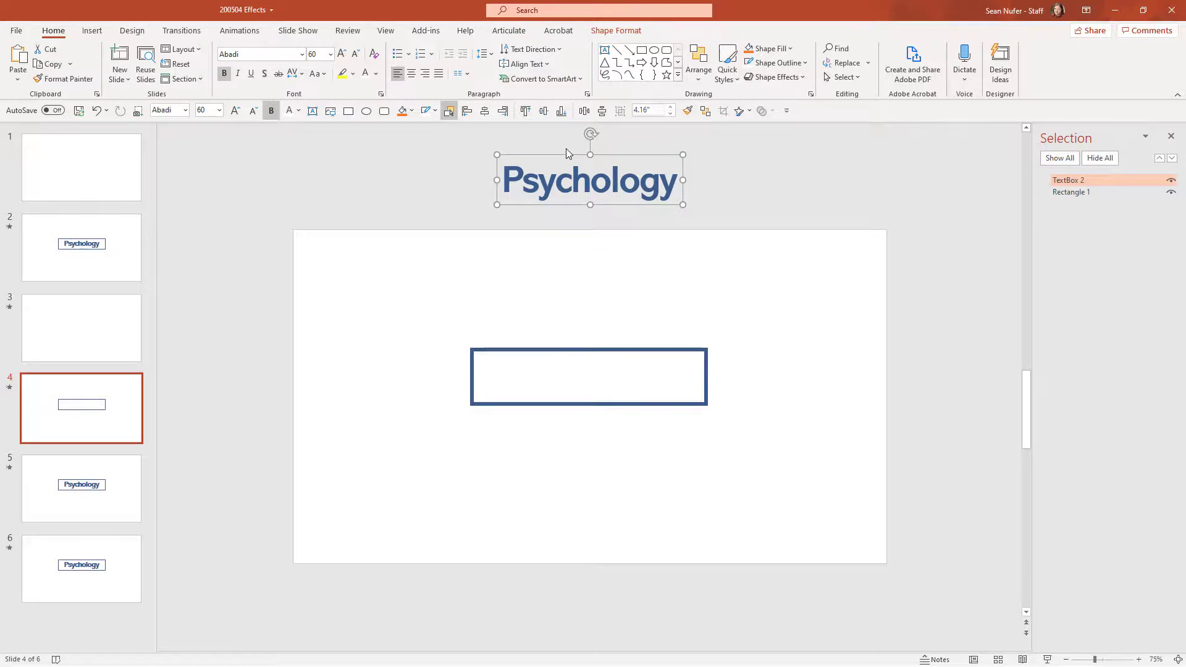
pyautogui.click(366, 77)
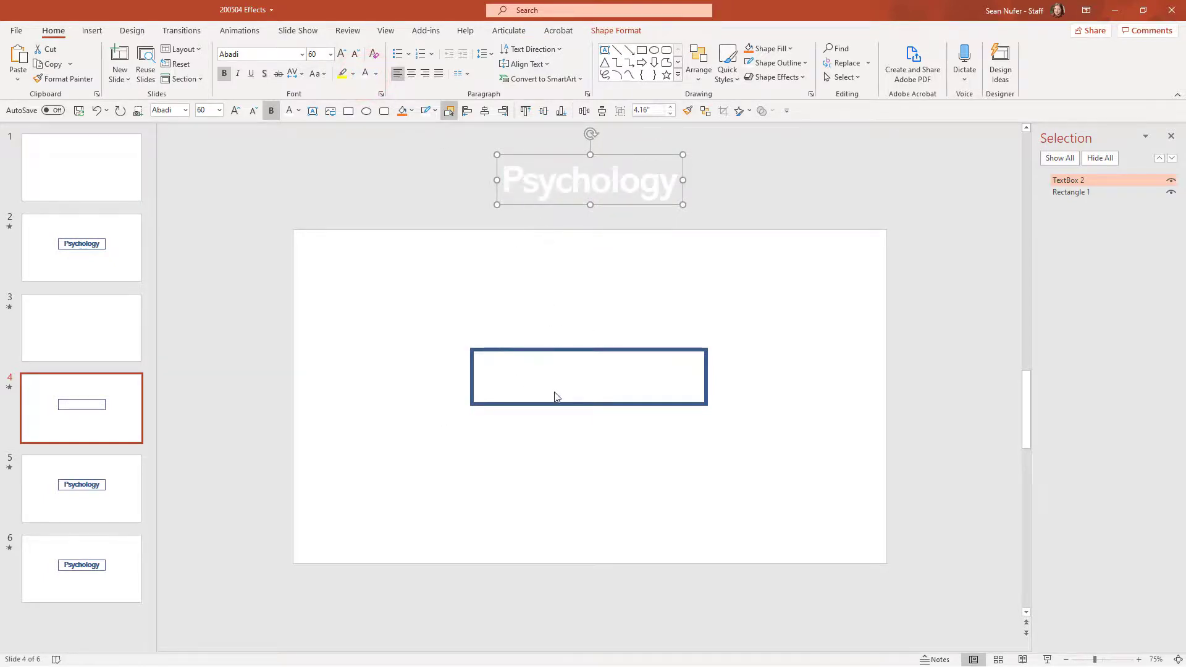
# Select slide 4's blue rectangle, then the tiny rectangle at slide 1's centre.
pyautogui.click(585, 351)
pyautogui.click(93, 179)
pyautogui.moveTo(537, 307); pyautogui.dragTo(622, 452)
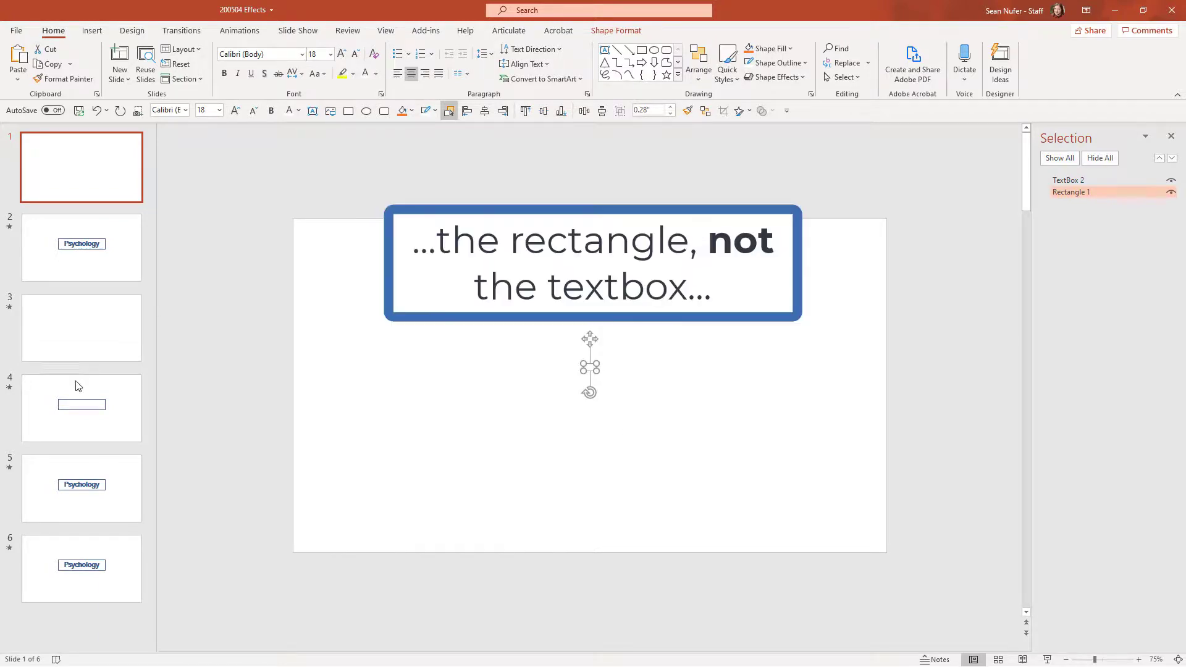
# On slide 4, replace the blue box with the tiny rectangle pasted from slide 1.
pyautogui.click(74, 400)
pyautogui.click(589, 339)
pyautogui.press('Delete')
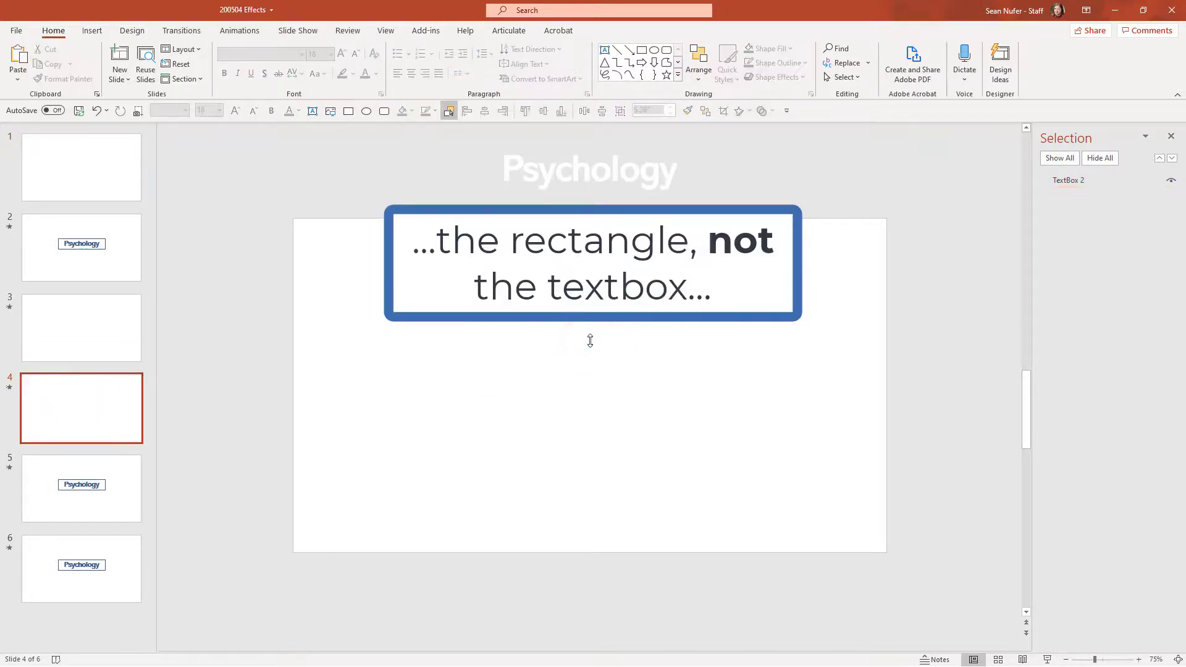
pyautogui.hotkey('ctrl', 'v')
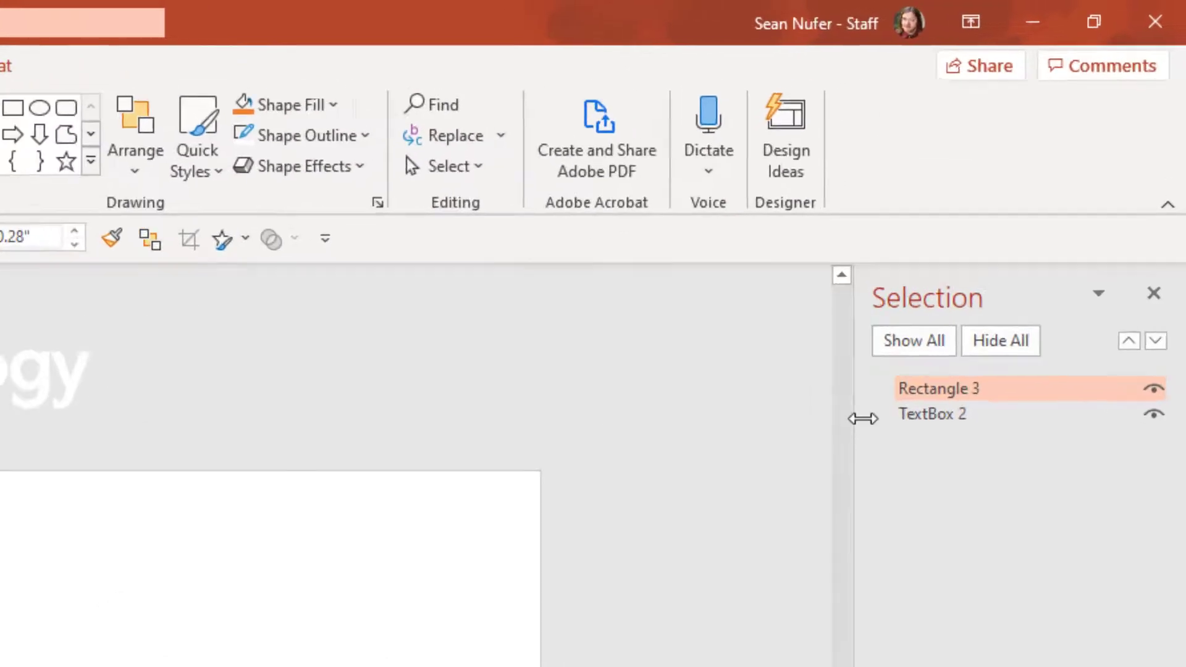
# Rename the pasted shape to 'Rectangle 1' in the Selection Pane, then go to slide 5.
pyautogui.doubleClick(938, 387)
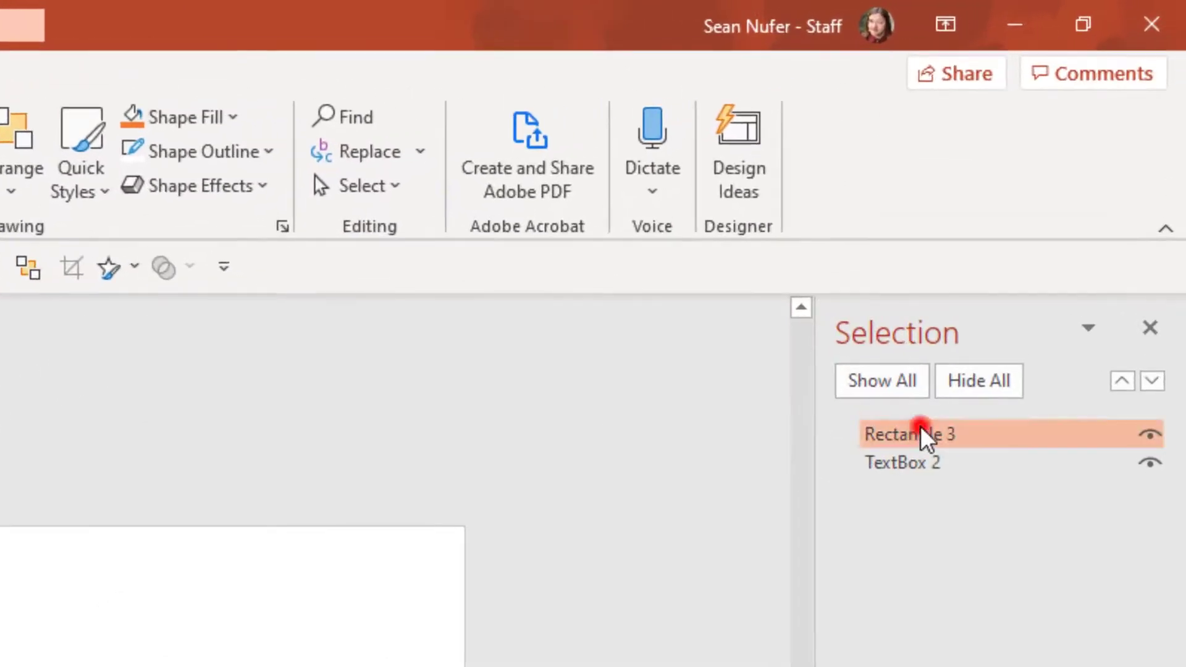
pyautogui.click(982, 390)
pyautogui.press('BackSpace')
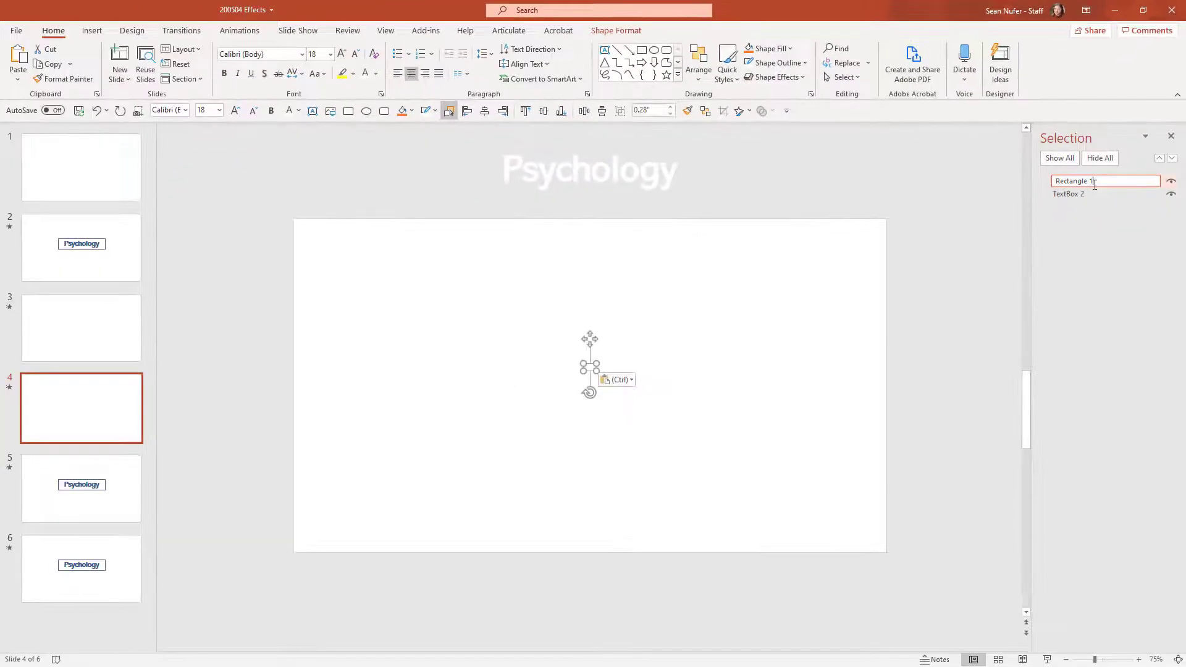
pyautogui.write('1')
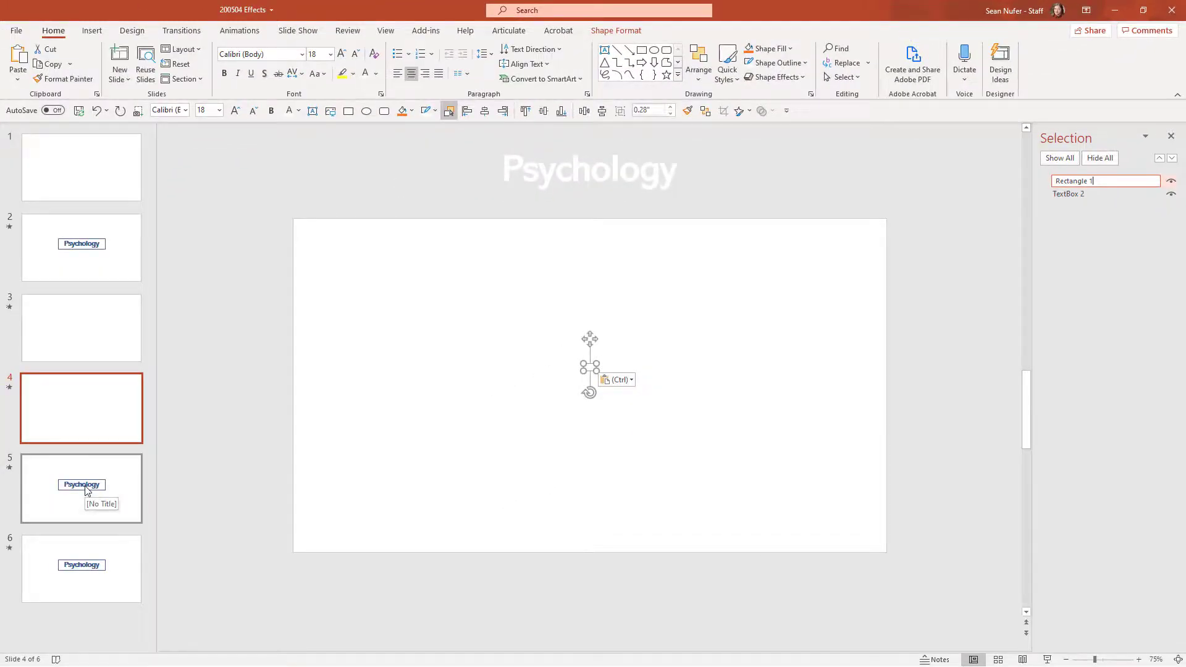
pyautogui.click(87, 489)
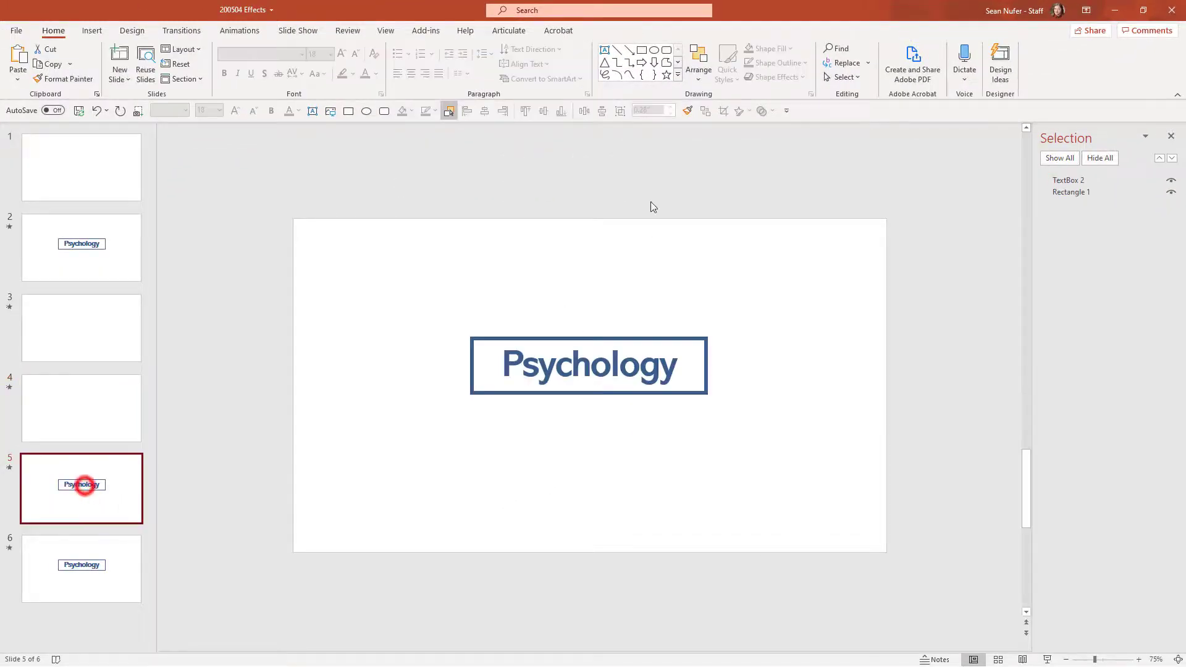
# On slide 6, drag the Psychology text below the blue box and set its font color to white.
pyautogui.click(87, 563)
pyautogui.click(562, 372)
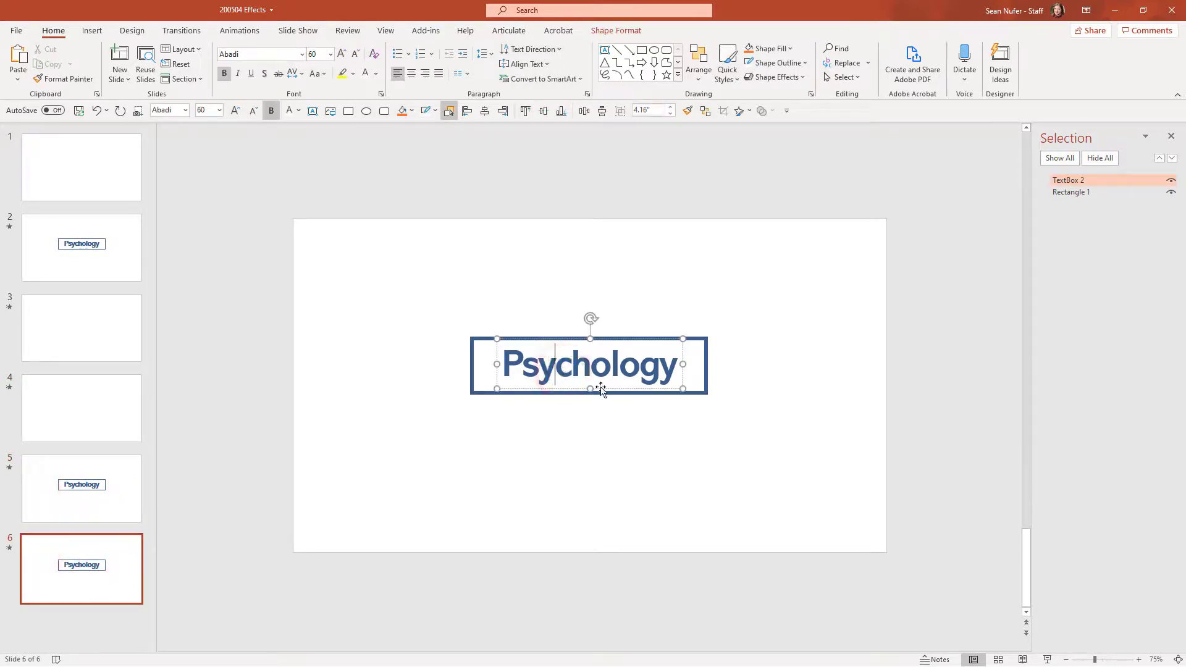
pyautogui.moveTo(602, 389); pyautogui.dragTo(606, 500)
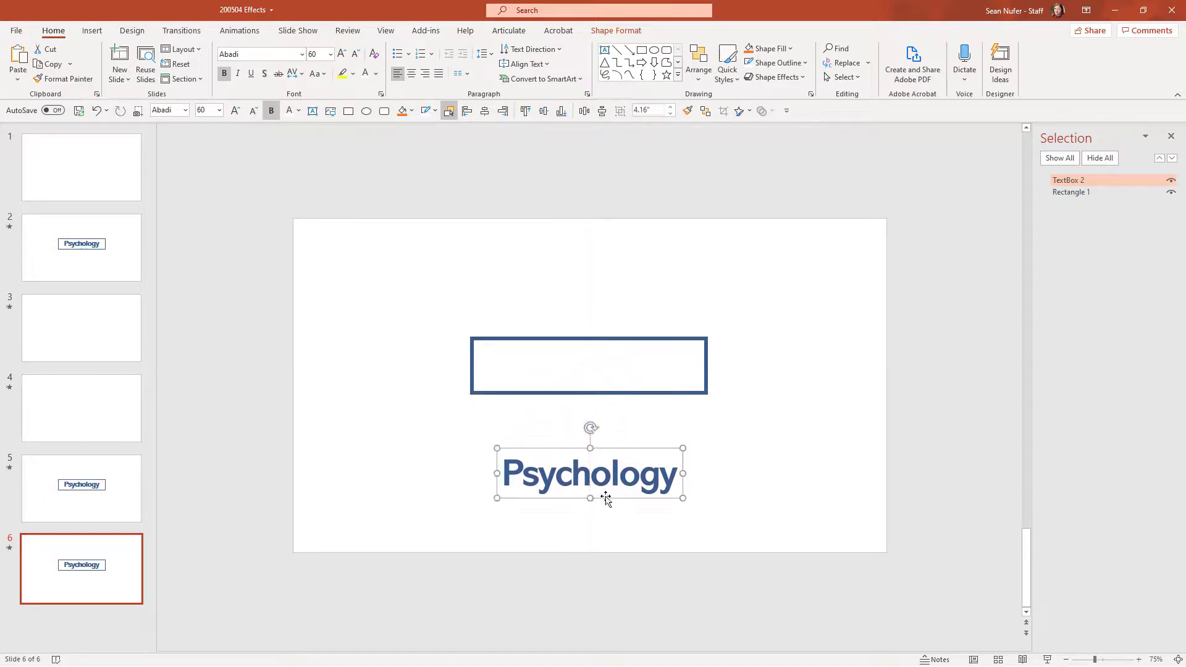
pyautogui.click(362, 75)
pyautogui.click(587, 338)
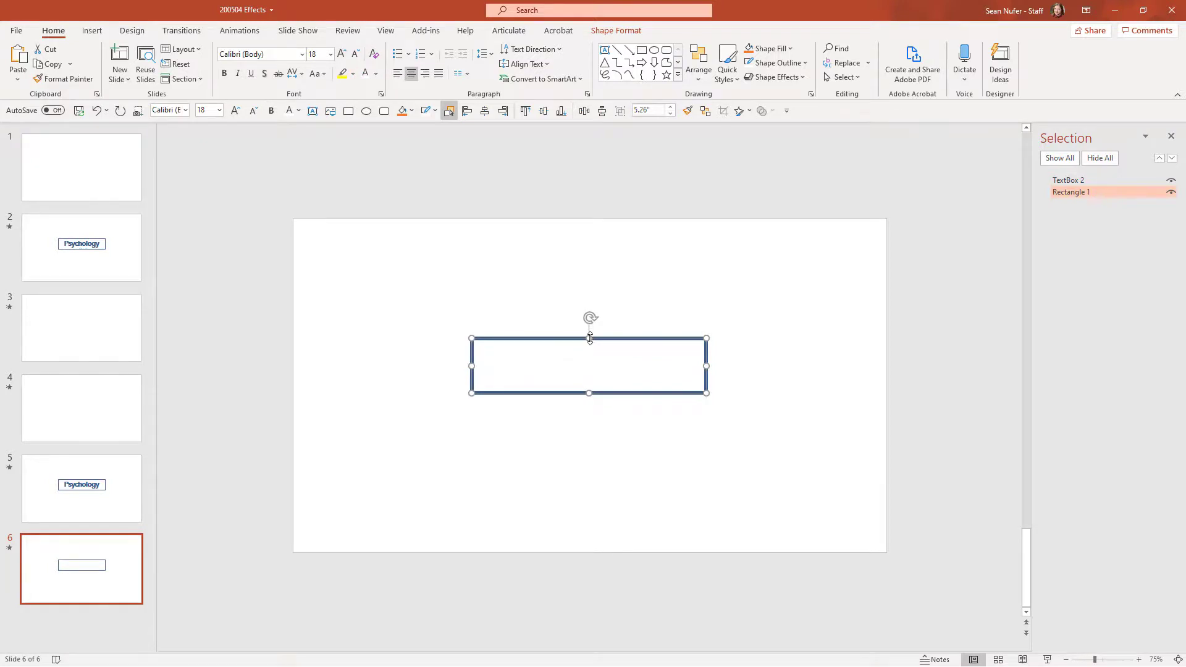
# Flip slide 6's rectangle vertically and stretch it up, left and right past the slide edges.
pyautogui.moveTo(590, 338); pyautogui.dragTo(588, 565)
pyautogui.moveTo(585, 367); pyautogui.dragTo(567, 210)
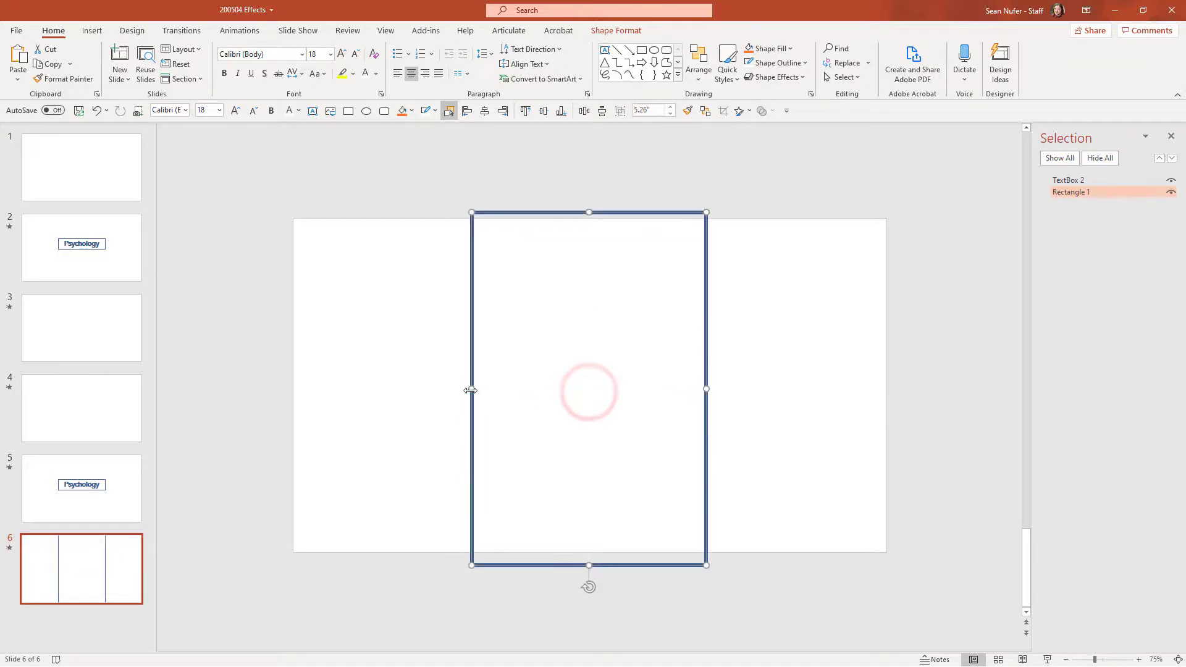
pyautogui.moveTo(472, 388); pyautogui.dragTo(287, 398)
pyautogui.moveTo(707, 389); pyautogui.dragTo(897, 389)
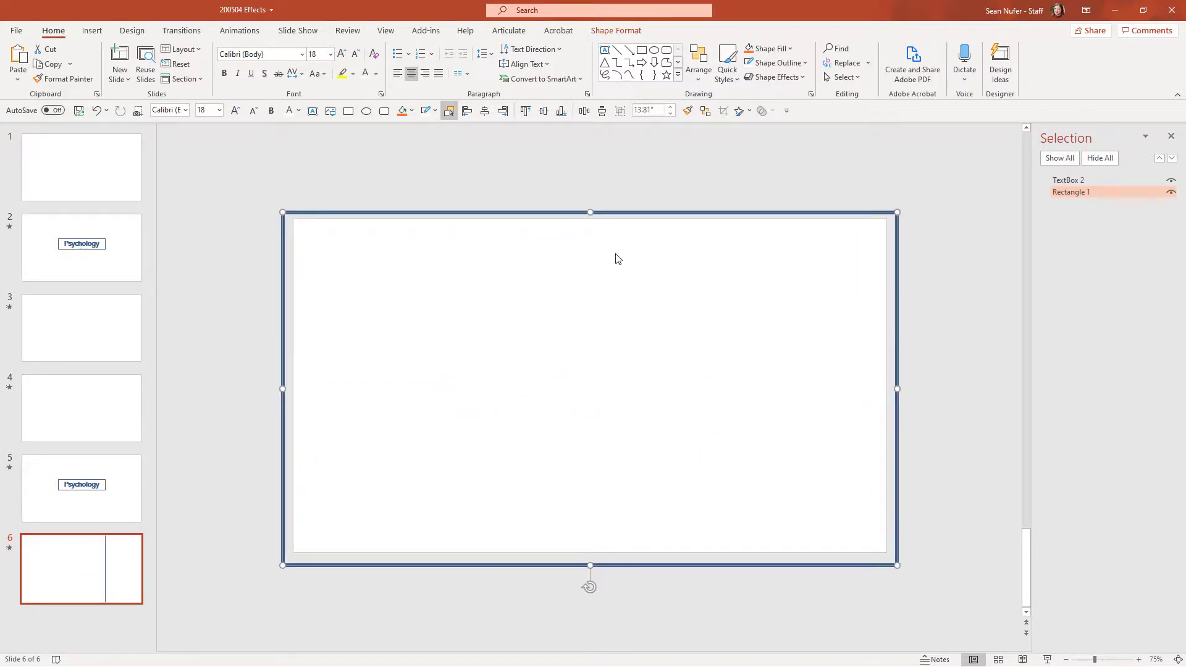
# Change the rectangle's blue outline to white via Shape Outline.
pyautogui.click(366, 75)
pyautogui.click(607, 33)
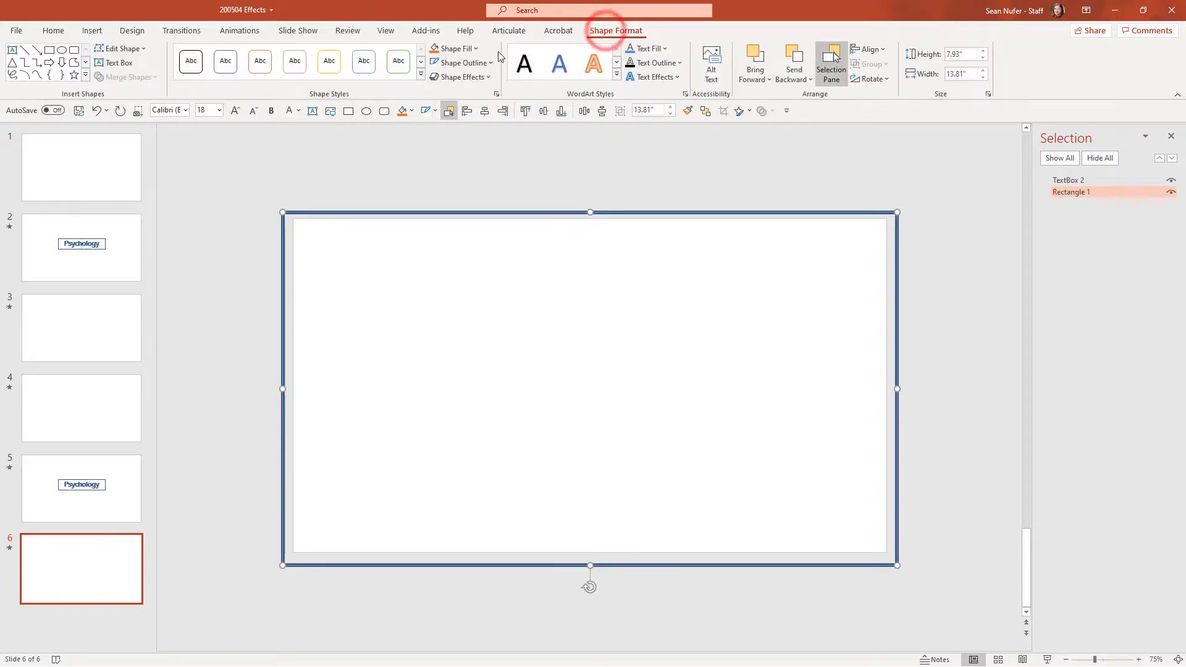
pyautogui.click(434, 62)
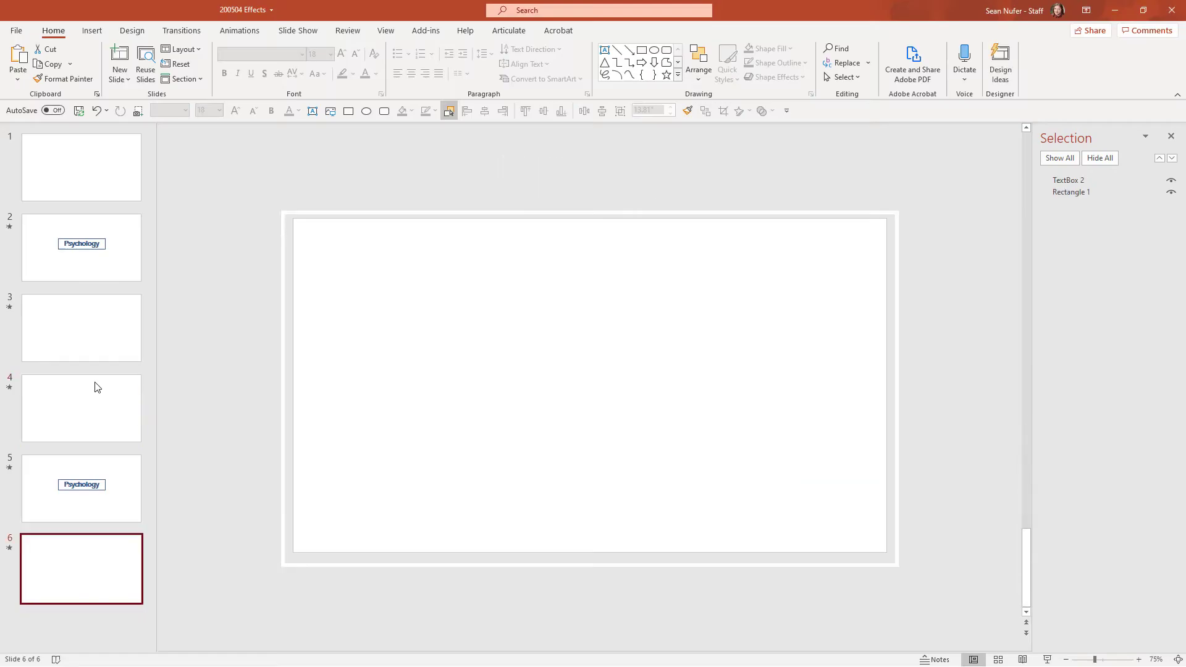
# Drag the large frame rectangle's bottom edge below slide 6's bottom edge.
pyautogui.click(569, 214)
pyautogui.moveTo(590, 210); pyautogui.dragTo(554, 212)
pyautogui.moveTo(590, 604); pyautogui.dragTo(587, 577)
# Jump back to slide 1 of the deck.
pyautogui.press('Home')
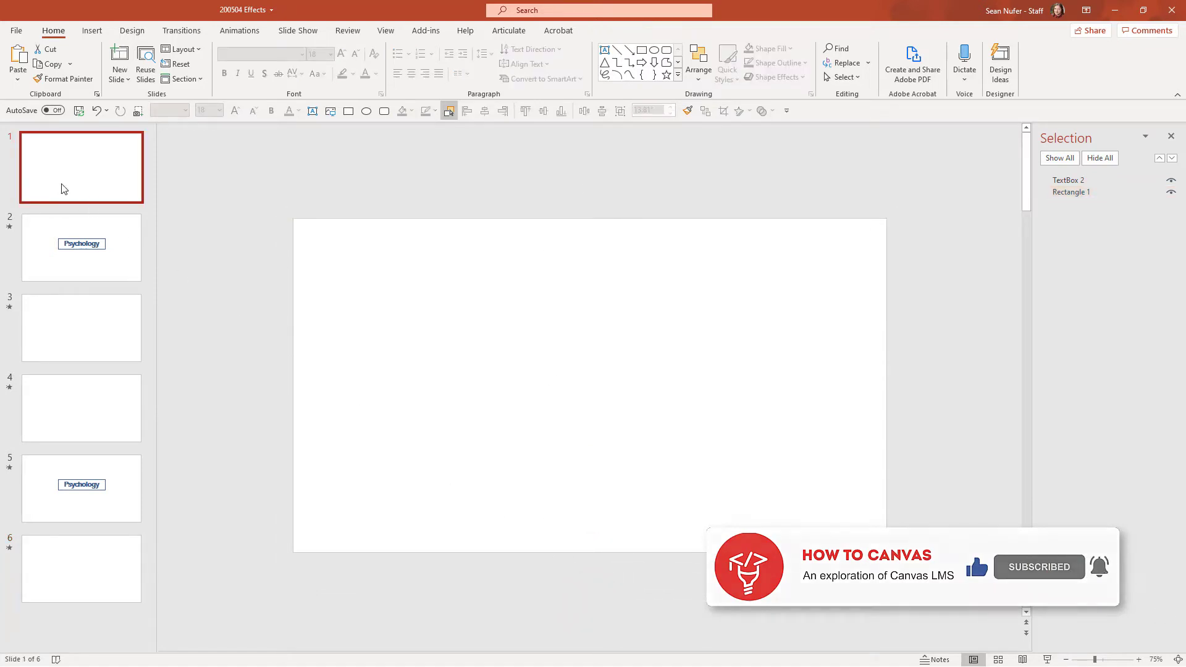